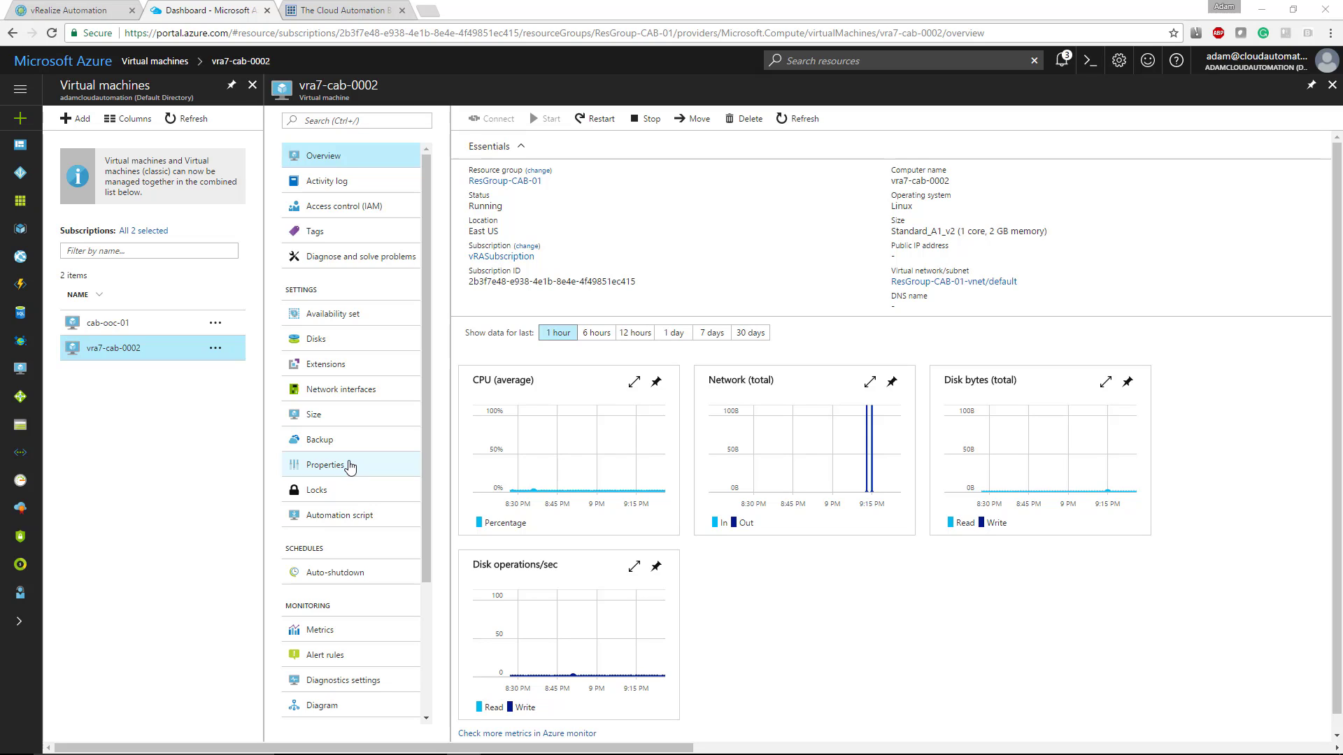
- In vRealize Automation, expand the AzureTest-25837004 deployment and start an Add Azure Data Disk request for the vra7-cab-0002 machine
mouse_move(467, 753)
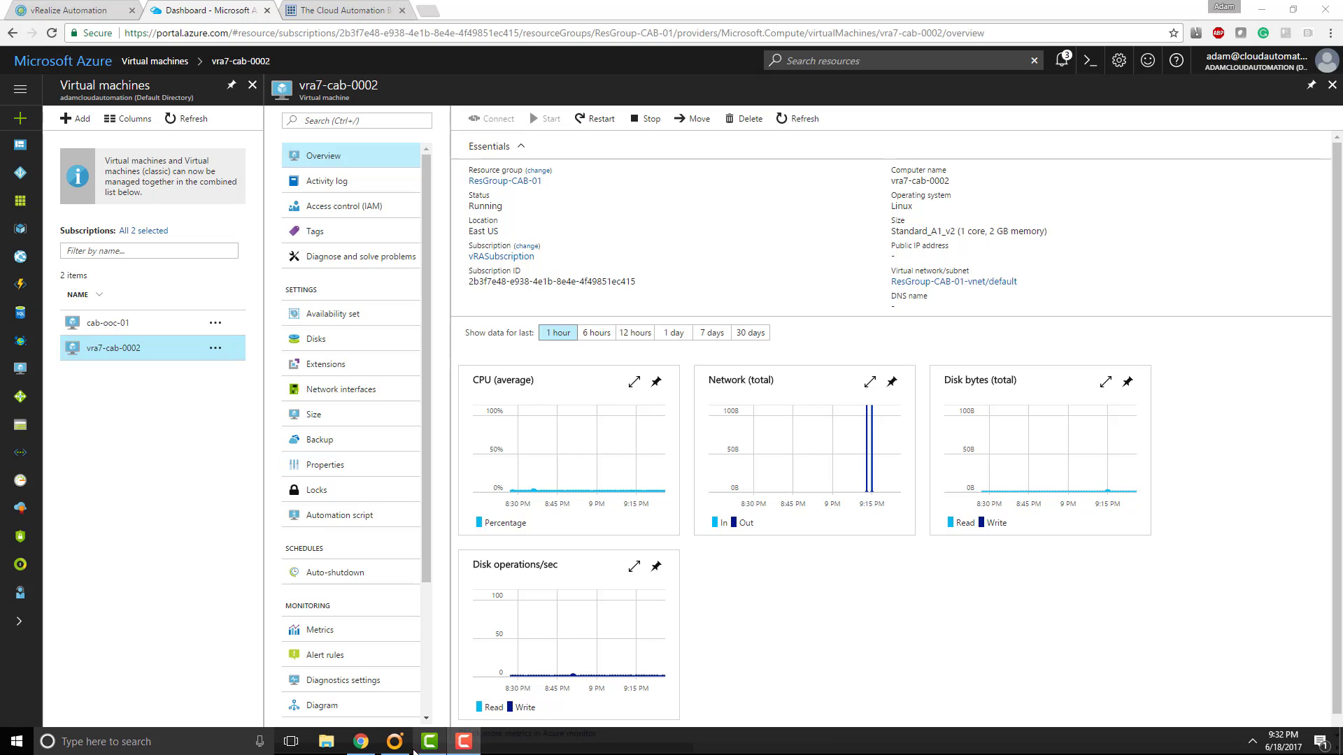
click(98, 11)
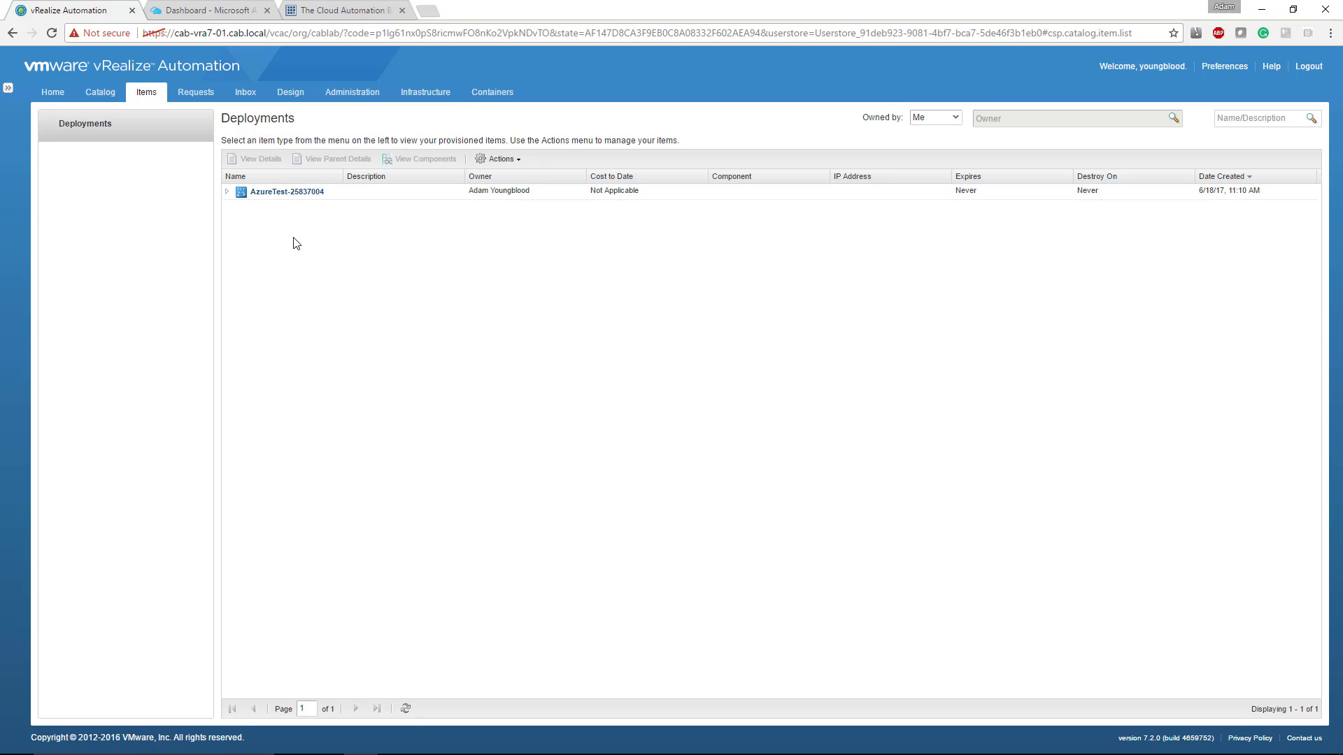
click(227, 193)
click(294, 207)
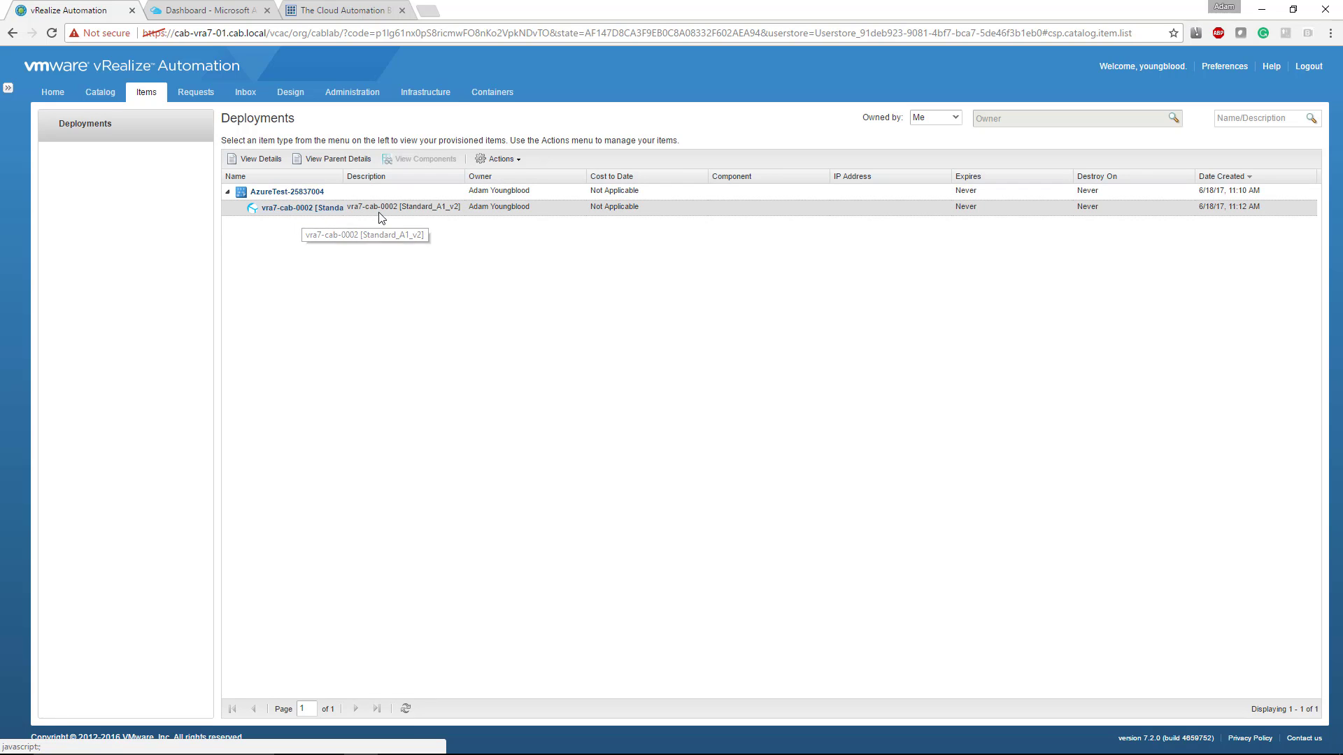
click(504, 159)
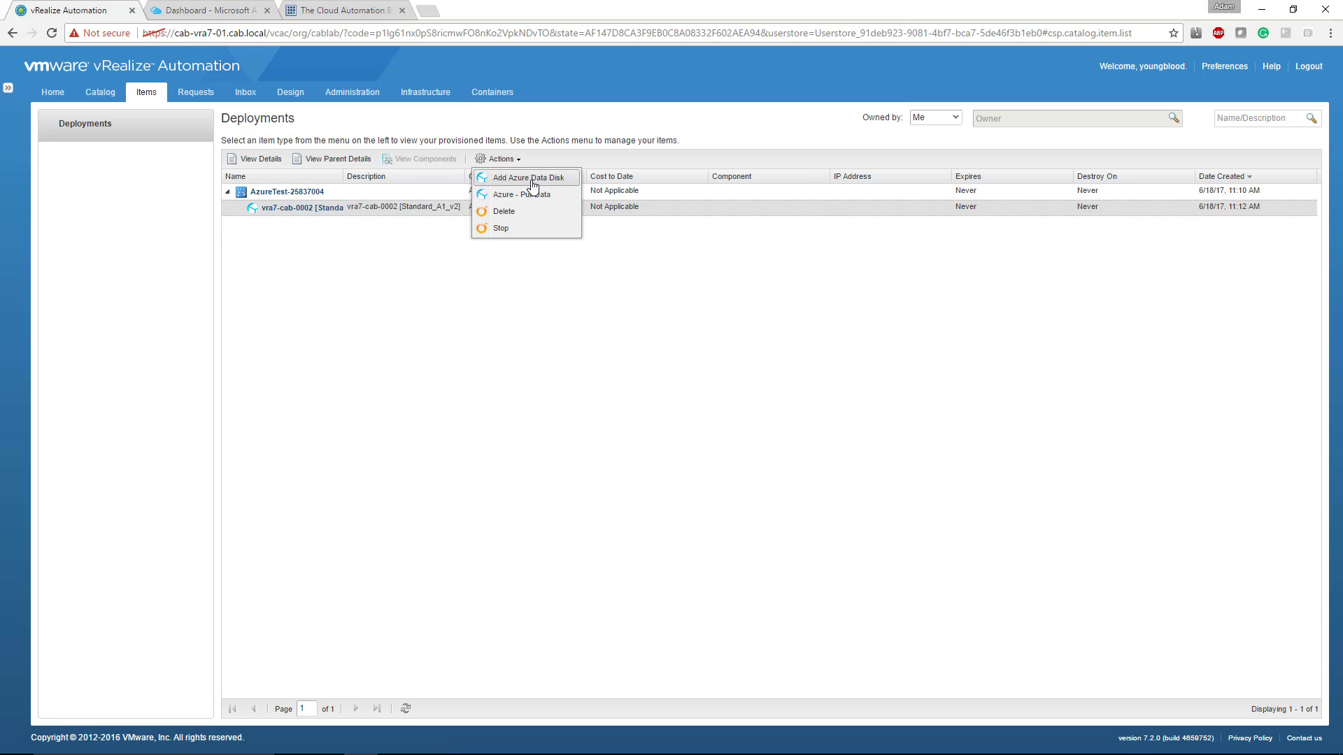
click(532, 187)
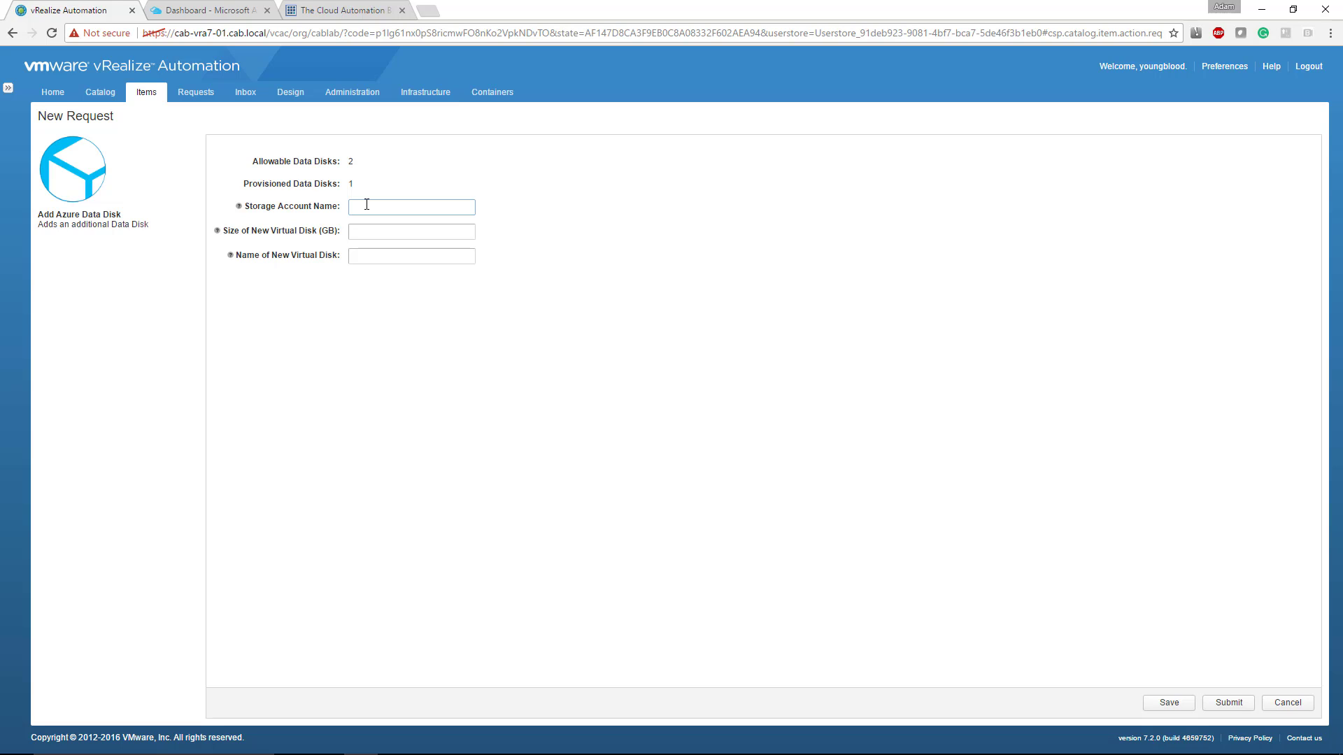
- Request a 6 GB virtual disk named mynew6gbdisk in the storage account vraonazurestorage and submit the request
text(adnazurestoage)
key(Tab)
text(6)
click(396, 254)
text(mynew6gbdisk)
key(Return)
- Check the submitted request's status, then switch to vRealize Orchestrator and view the log of the Add Azure Data Disk run from 21:34:02
click(193, 99)
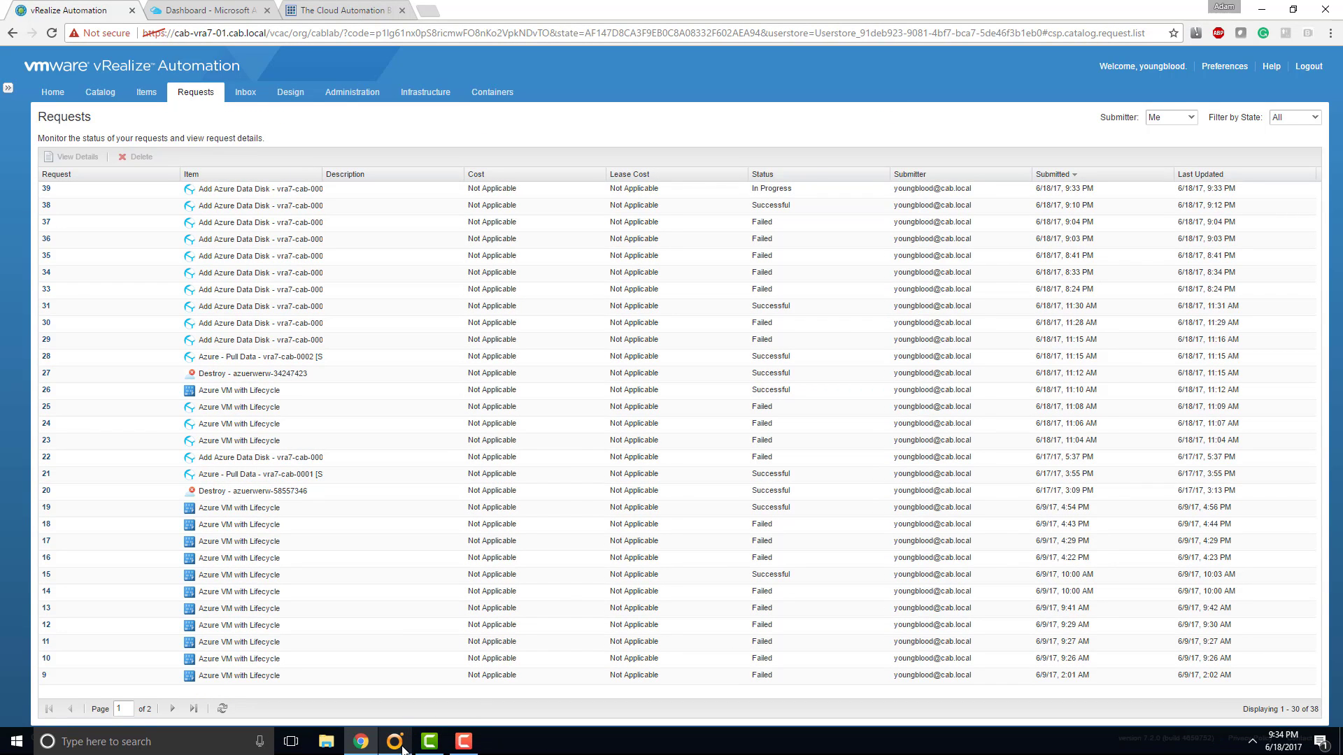
click(402, 747)
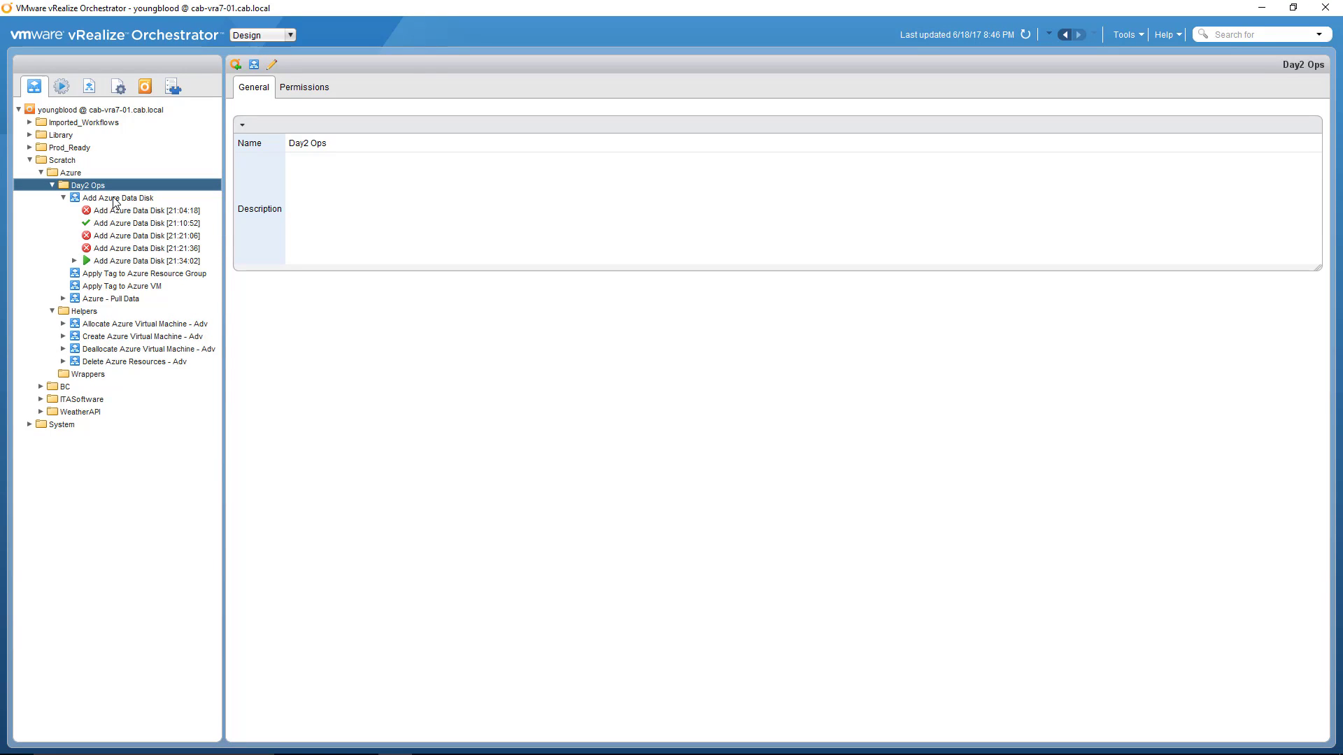
click(158, 261)
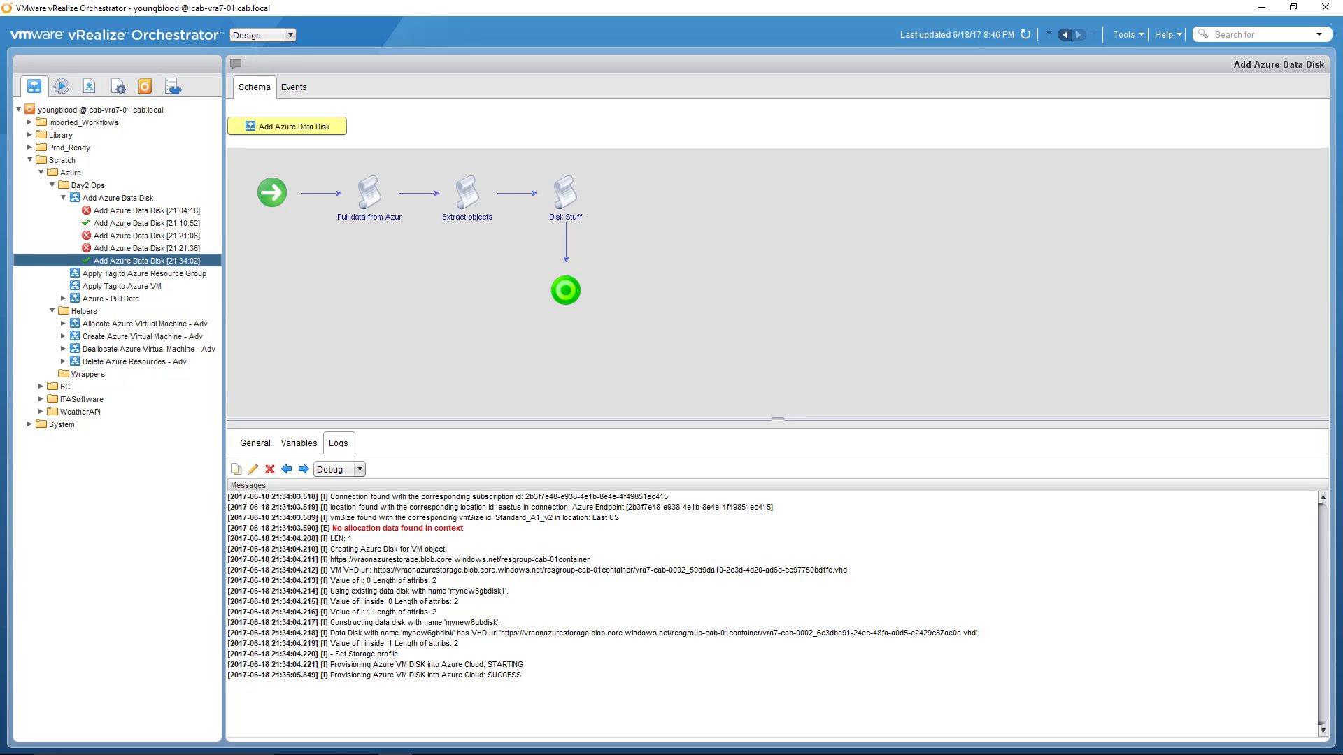
- Switch to the Azure portal and view the disks attached to vra7-cab-0002
click(361, 741)
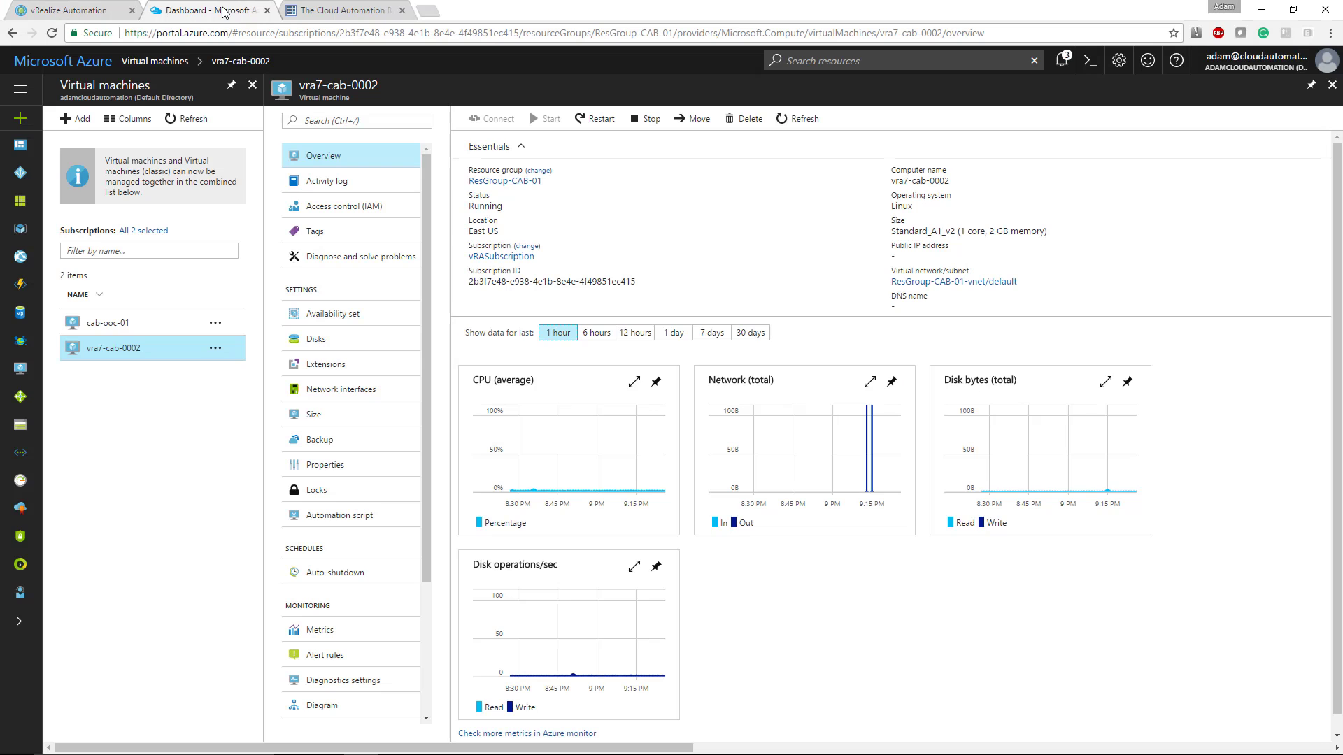
click(332, 343)
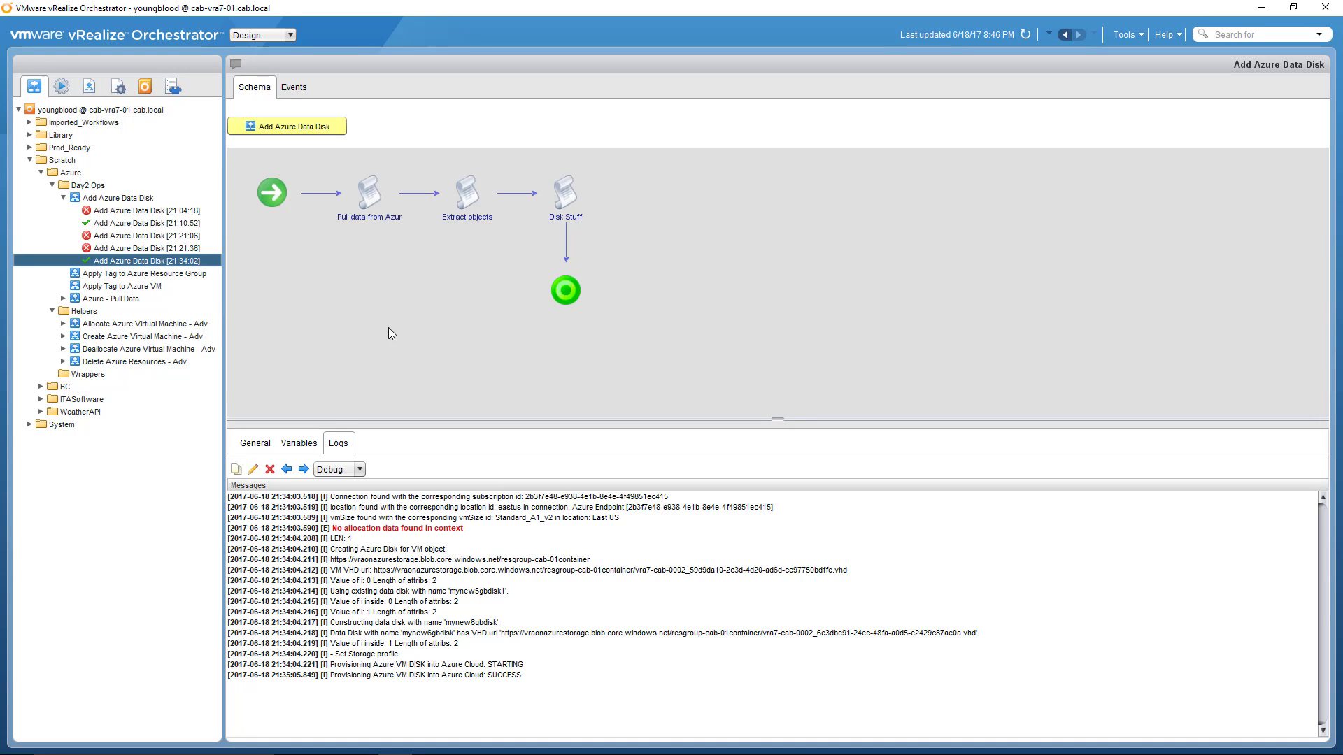
- Back in vRealize Orchestrator, review the Add Azure Data Disk workflow's inputs, schema and attributes, focusing on storageAccountAttr
click(126, 199)
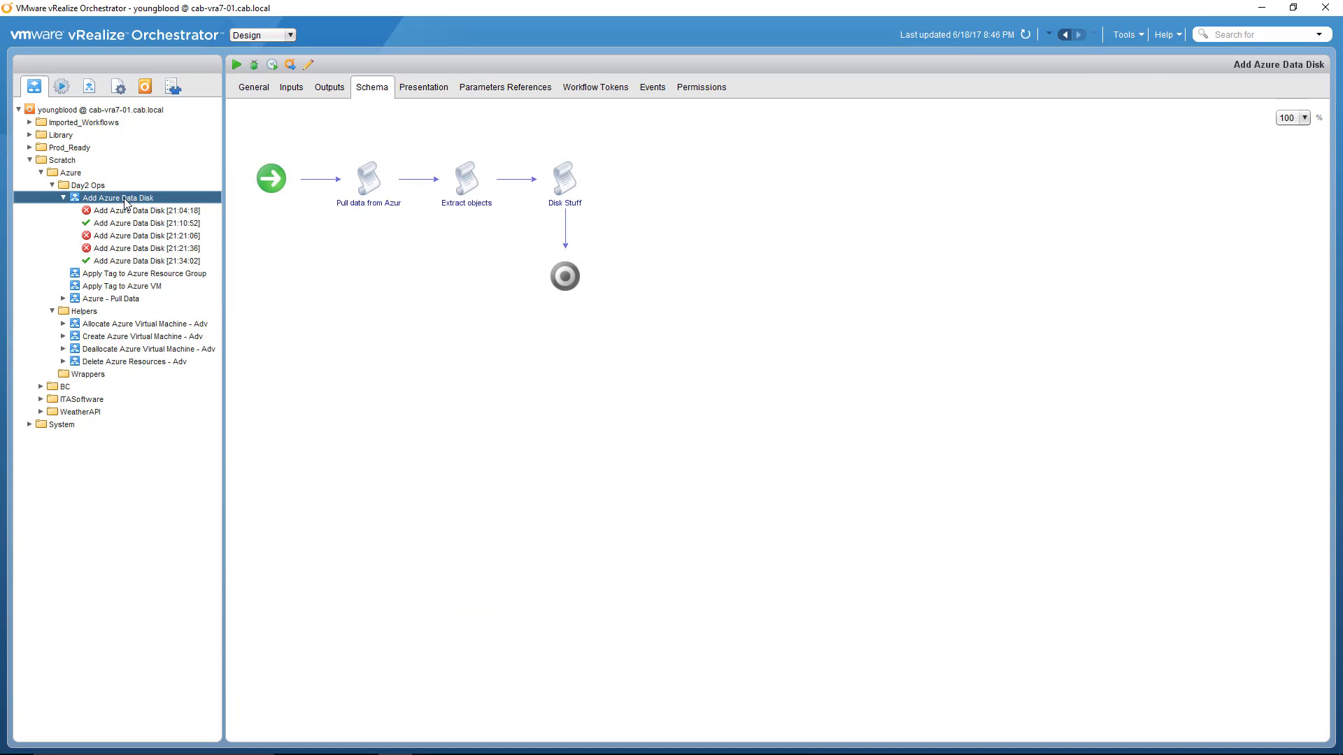
click(254, 87)
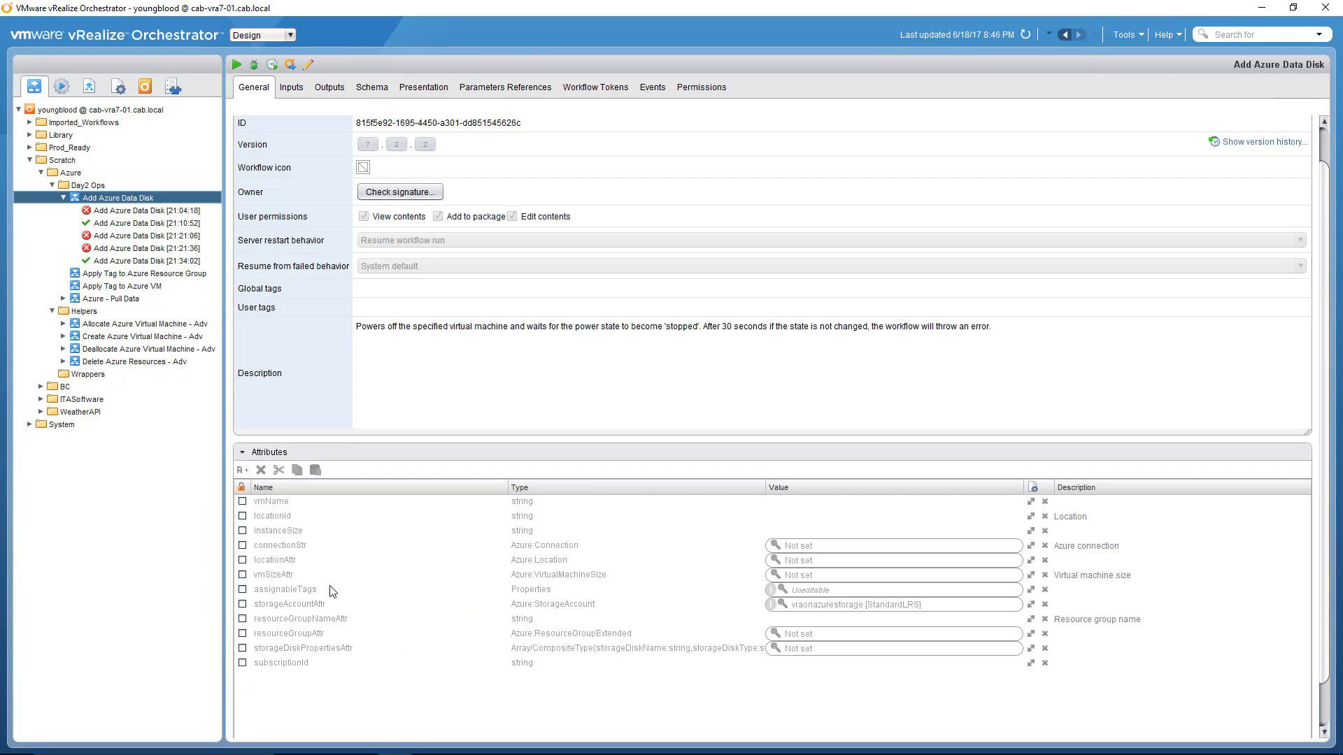
click(289, 90)
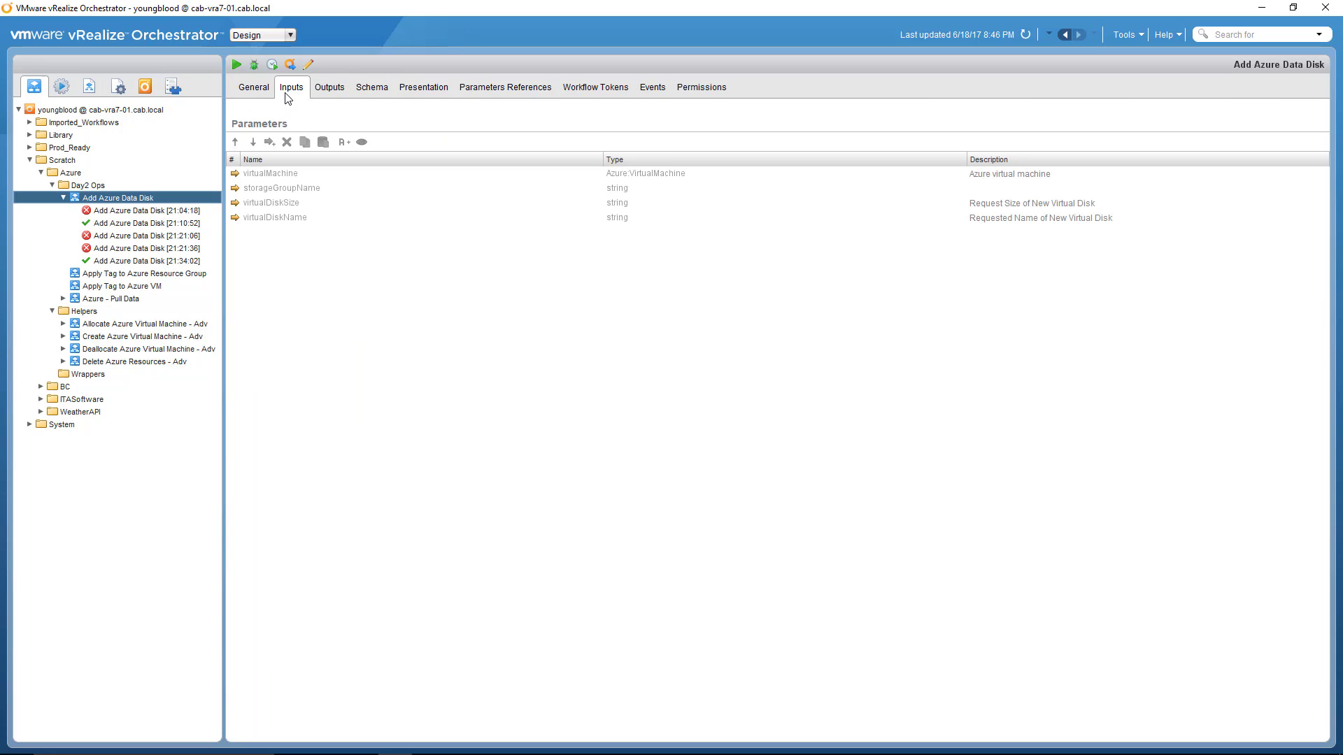
click(370, 94)
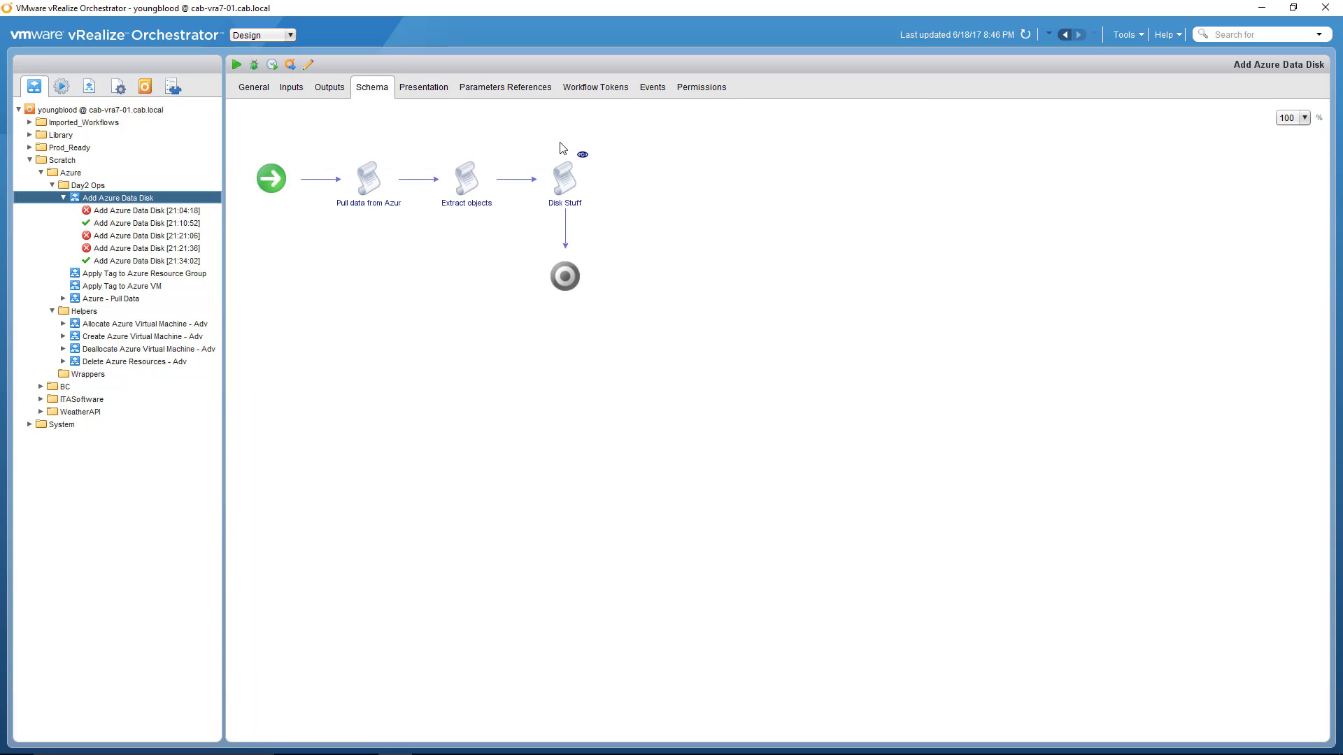
click(262, 94)
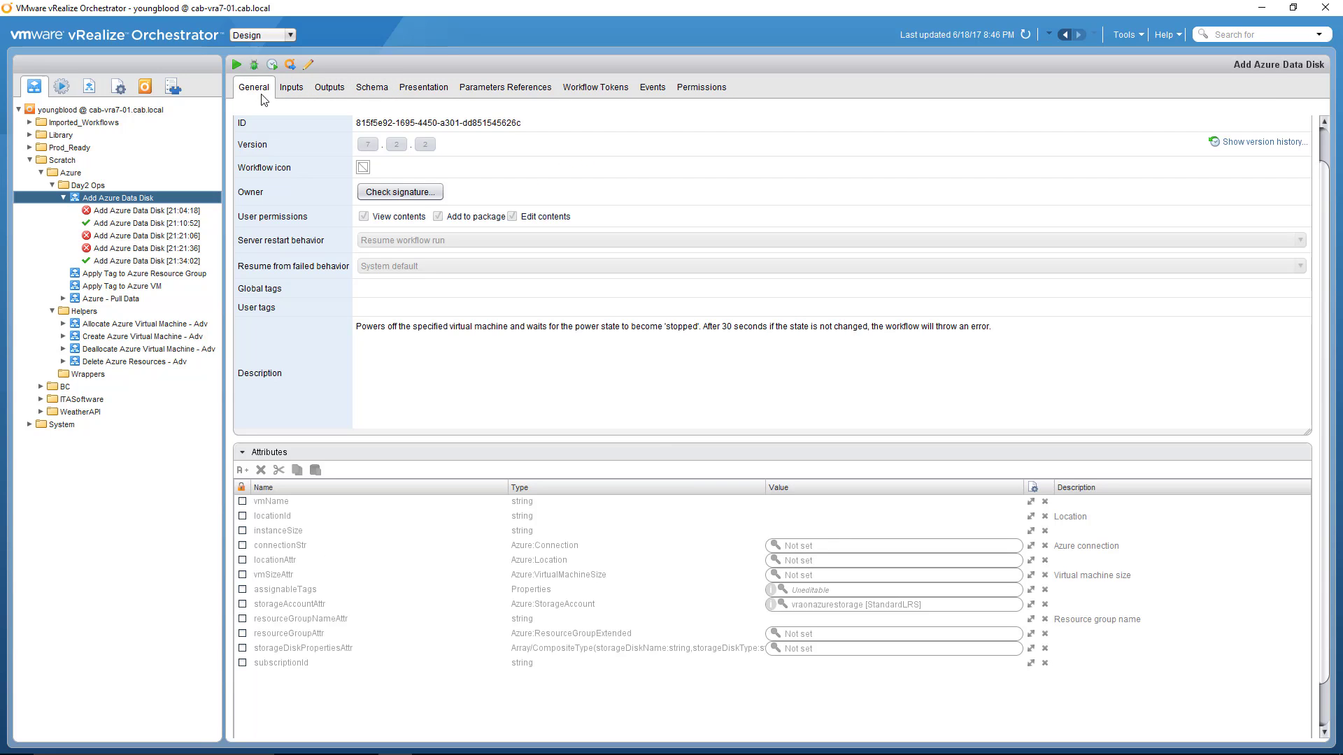
click(792, 605)
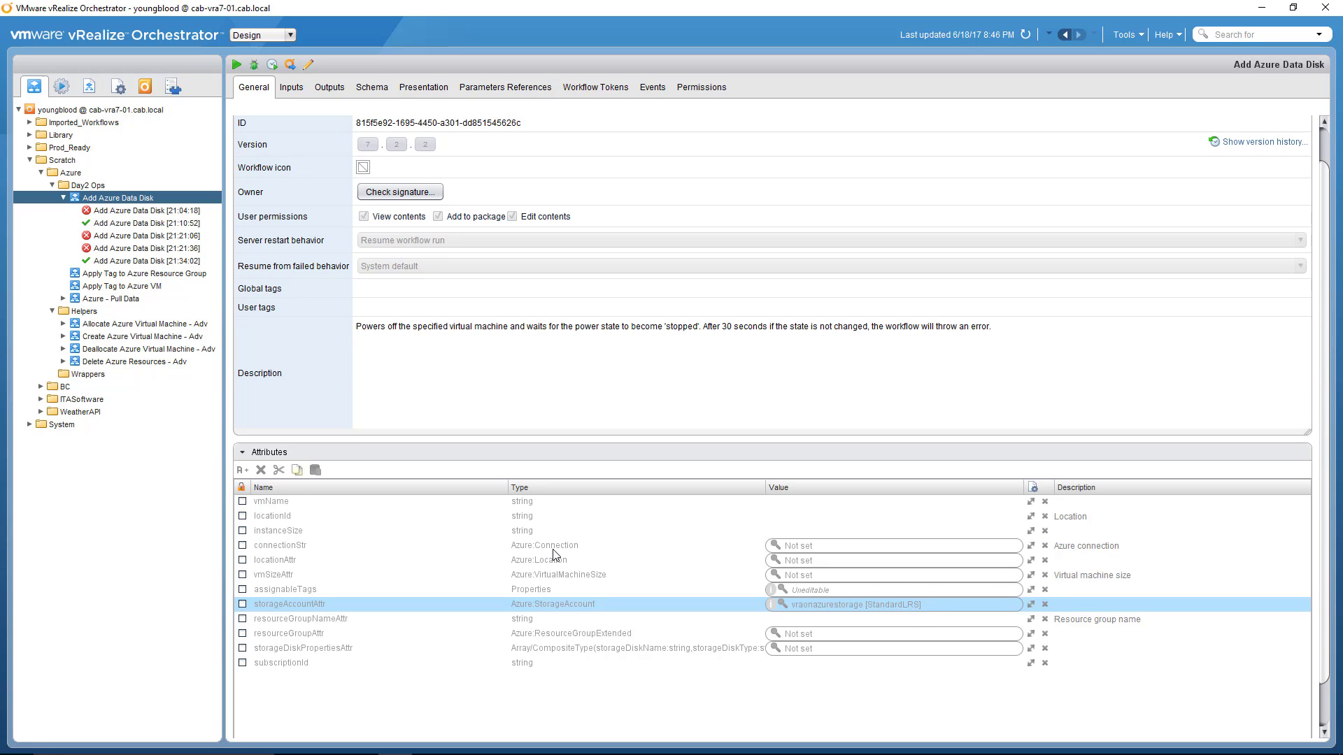
- Open the script of the findStorageAccount action in the com.vmware.vra.endpoint.azure module
click(63, 86)
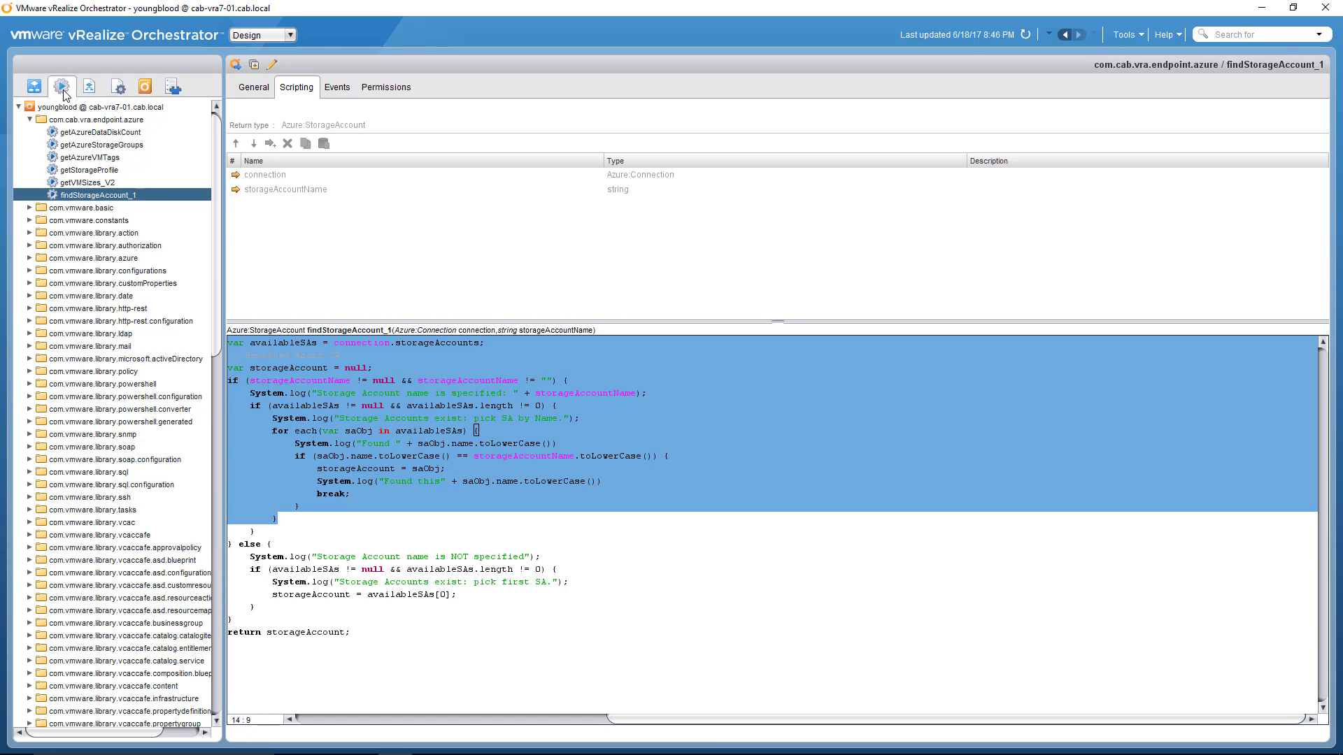
click(119, 321)
scroll(119, 321, down, 15)
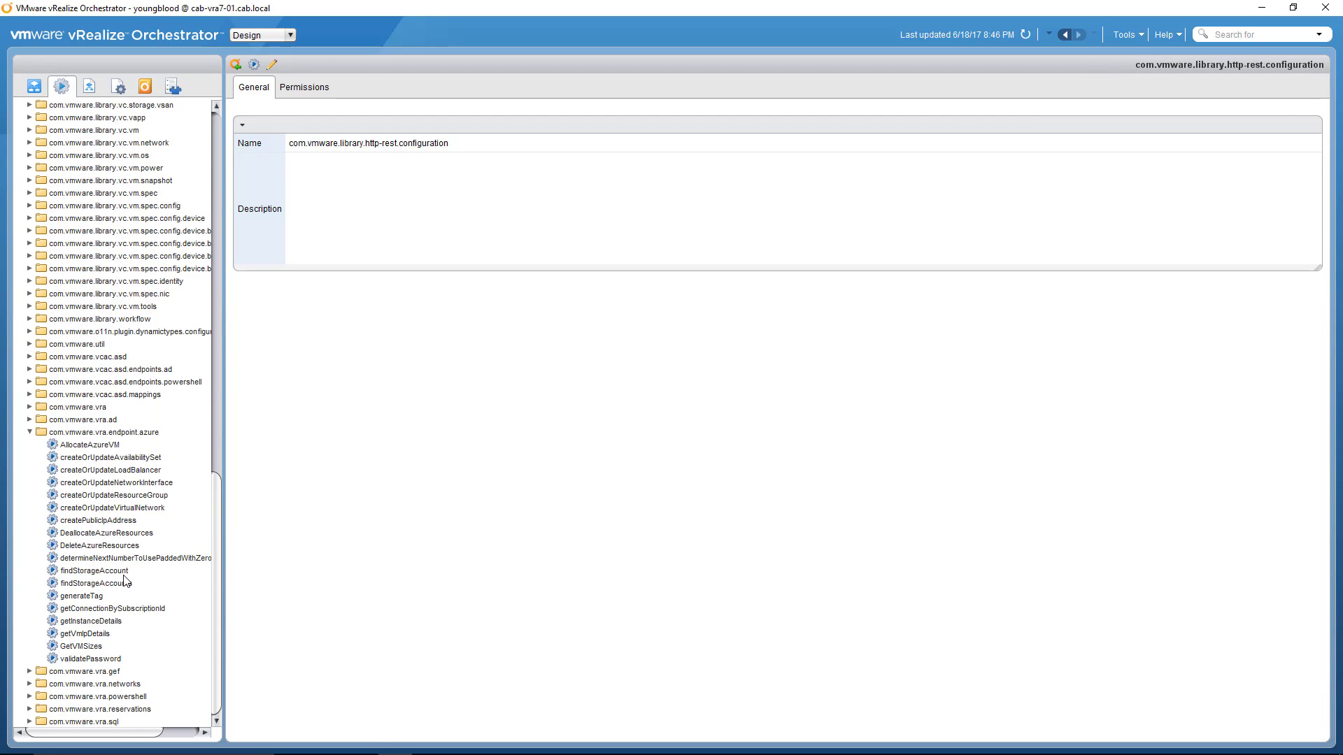
click(119, 572)
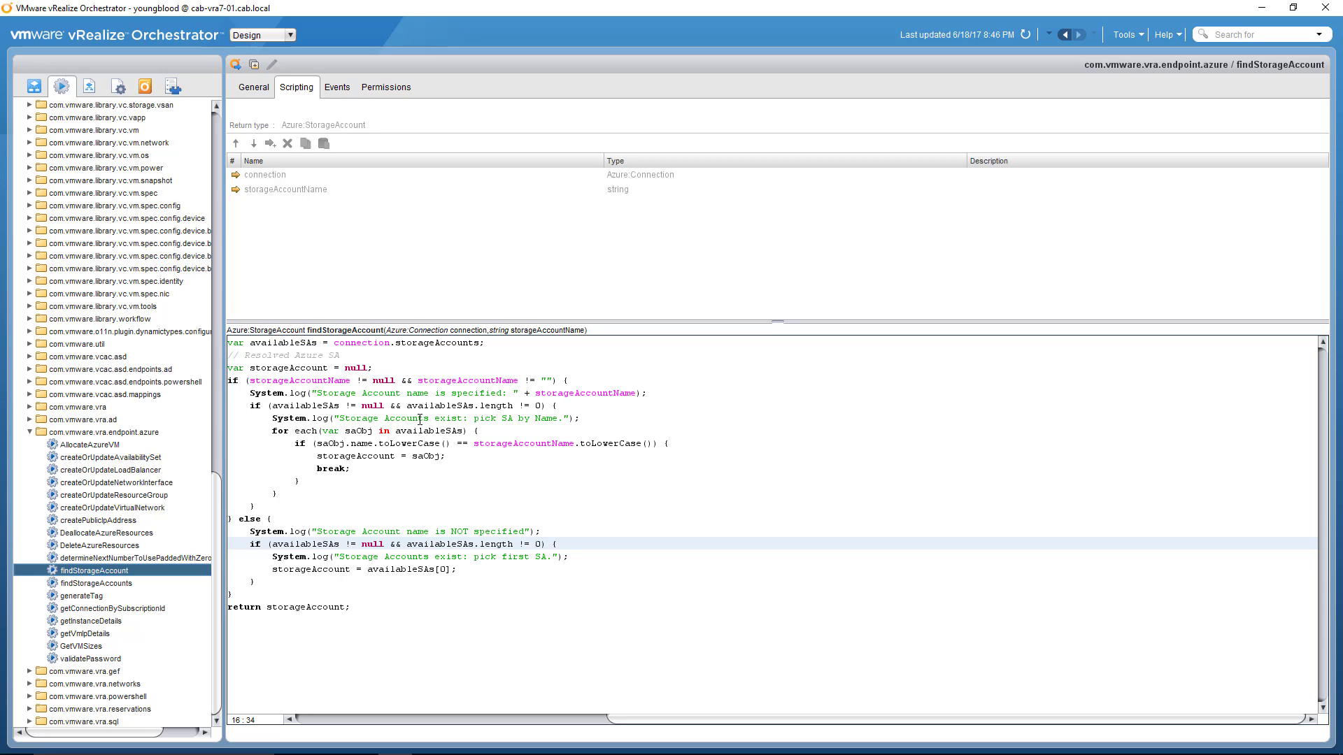
- Examine the storage account lookup entries in the log of the failed Add Azure Data Disk run from 21:21:36
click(29, 87)
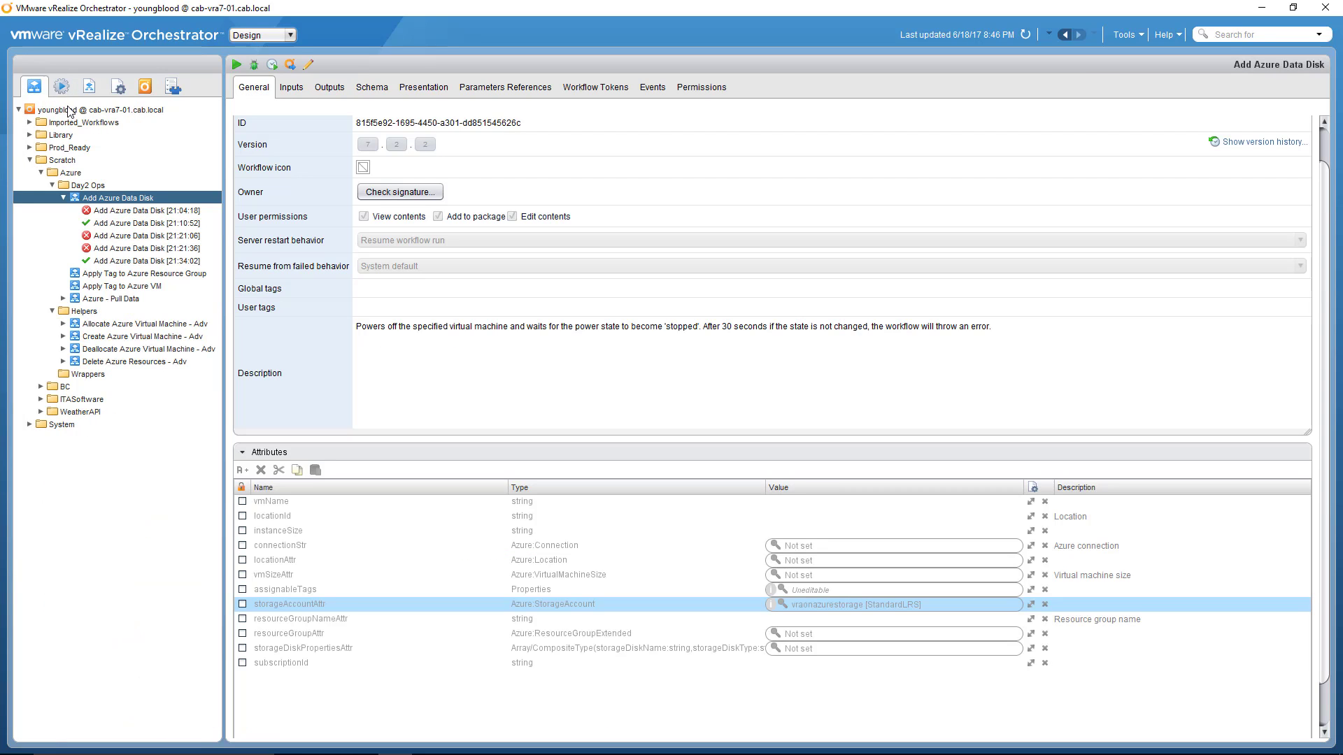
click(131, 249)
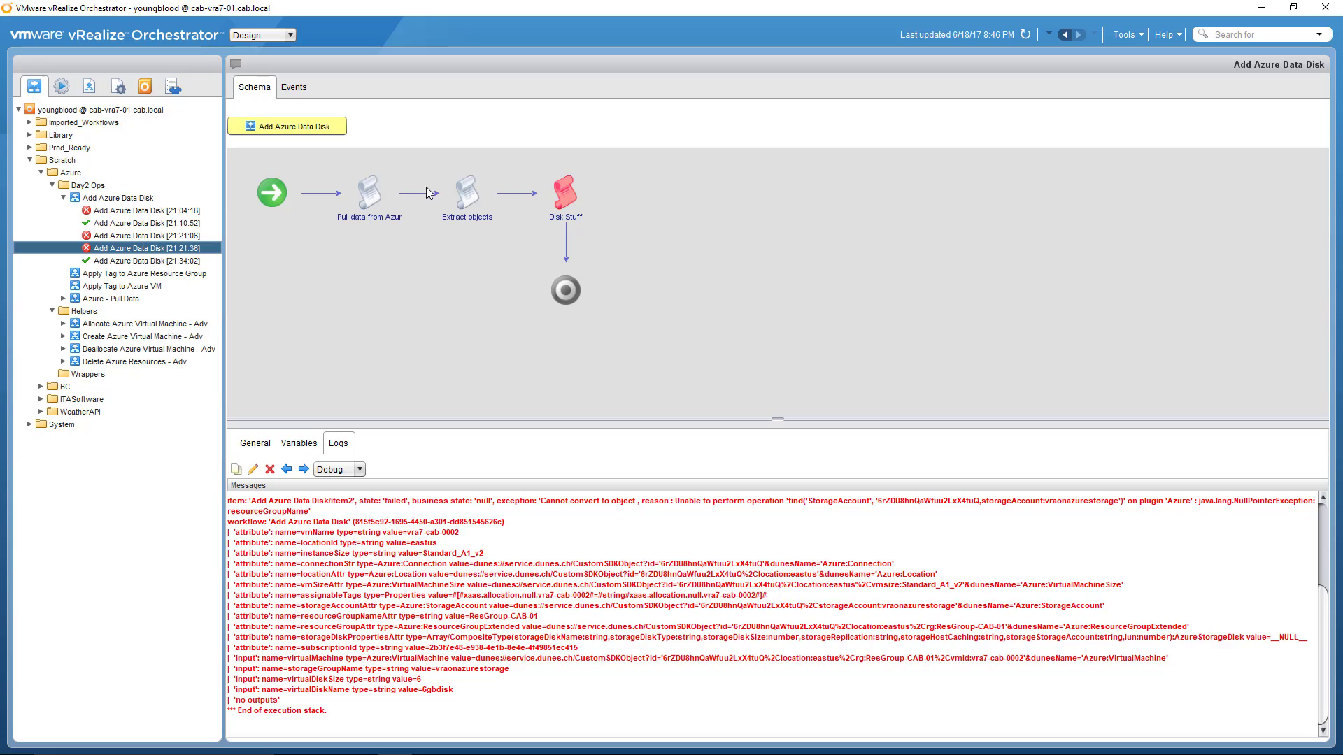
scroll(429, 625, up, 5)
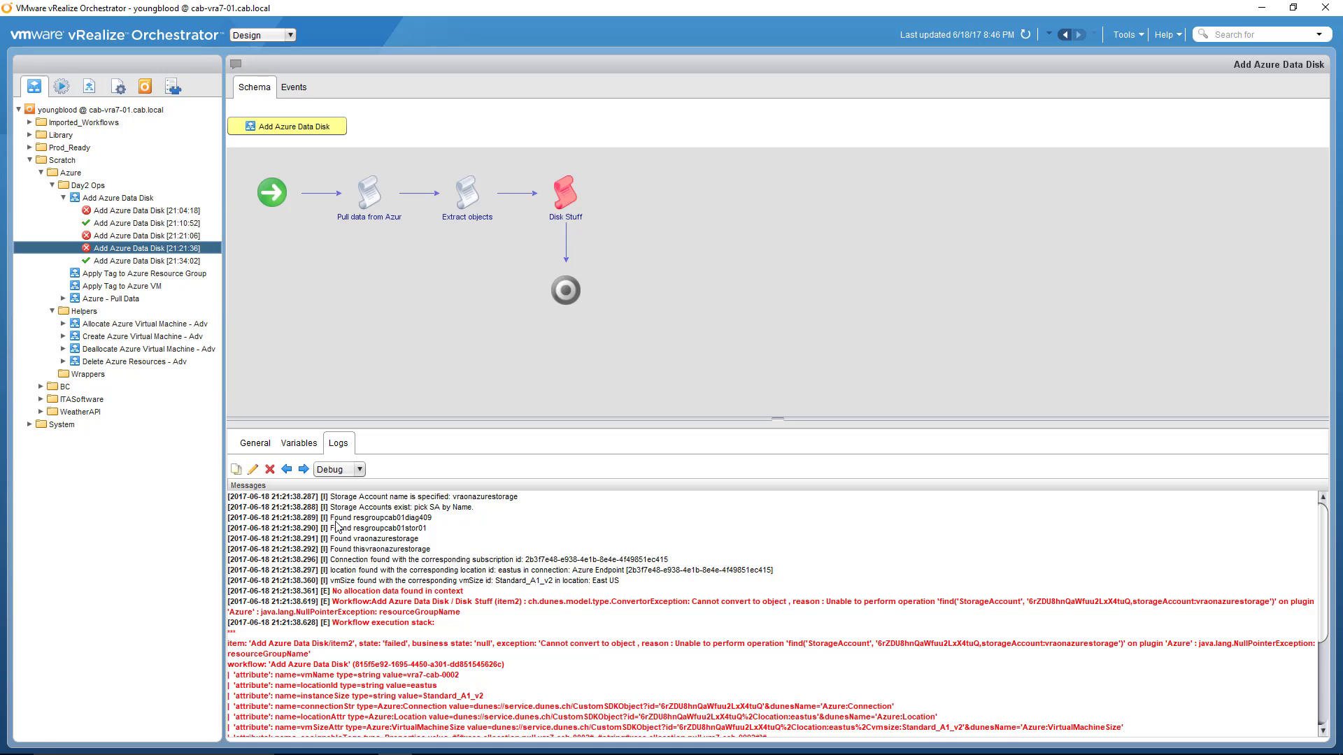
drag(330, 518, 403, 522)
click(418, 522)
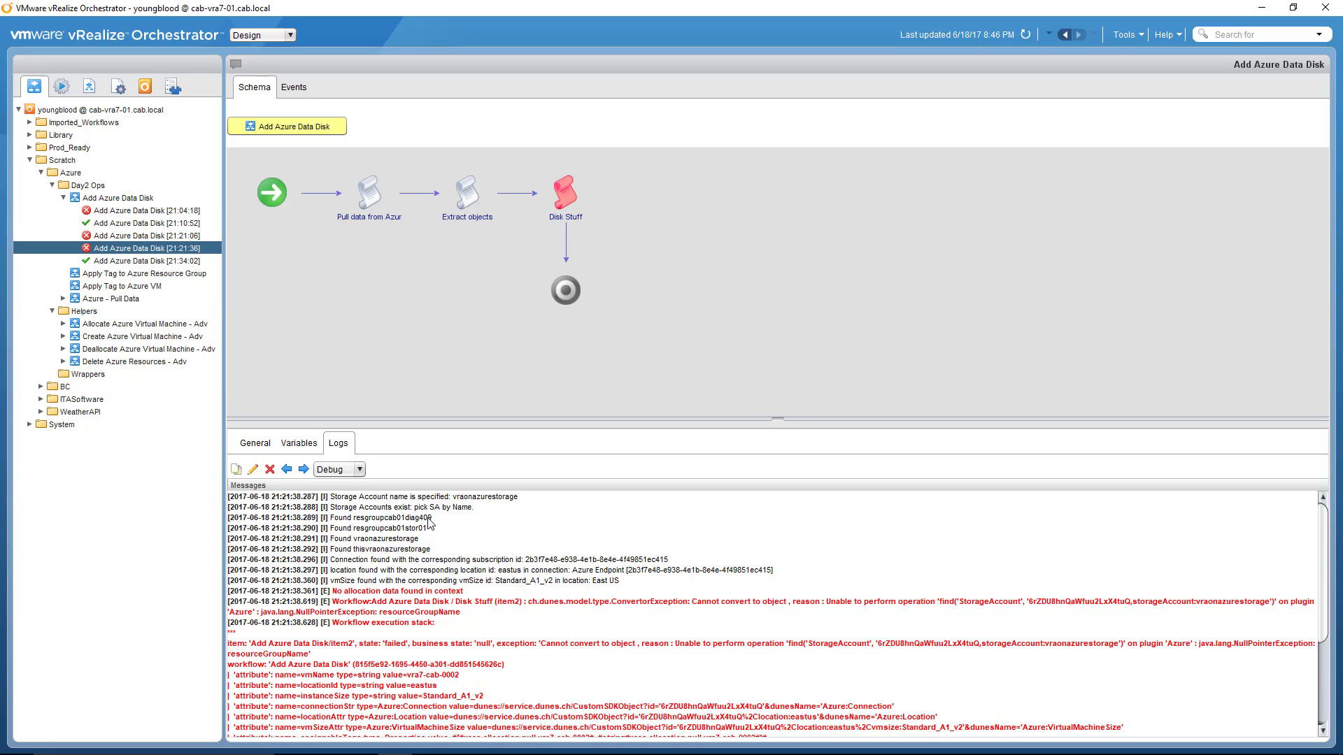
double_click(390, 518)
double_click(386, 530)
double_click(387, 540)
double_click(396, 551)
click(365, 551)
- Examine the logging lines, the storageAccount assignment and the return statement in the findStorageAccount_1 action of com.cab.vra.endpoint.azure
click(61, 86)
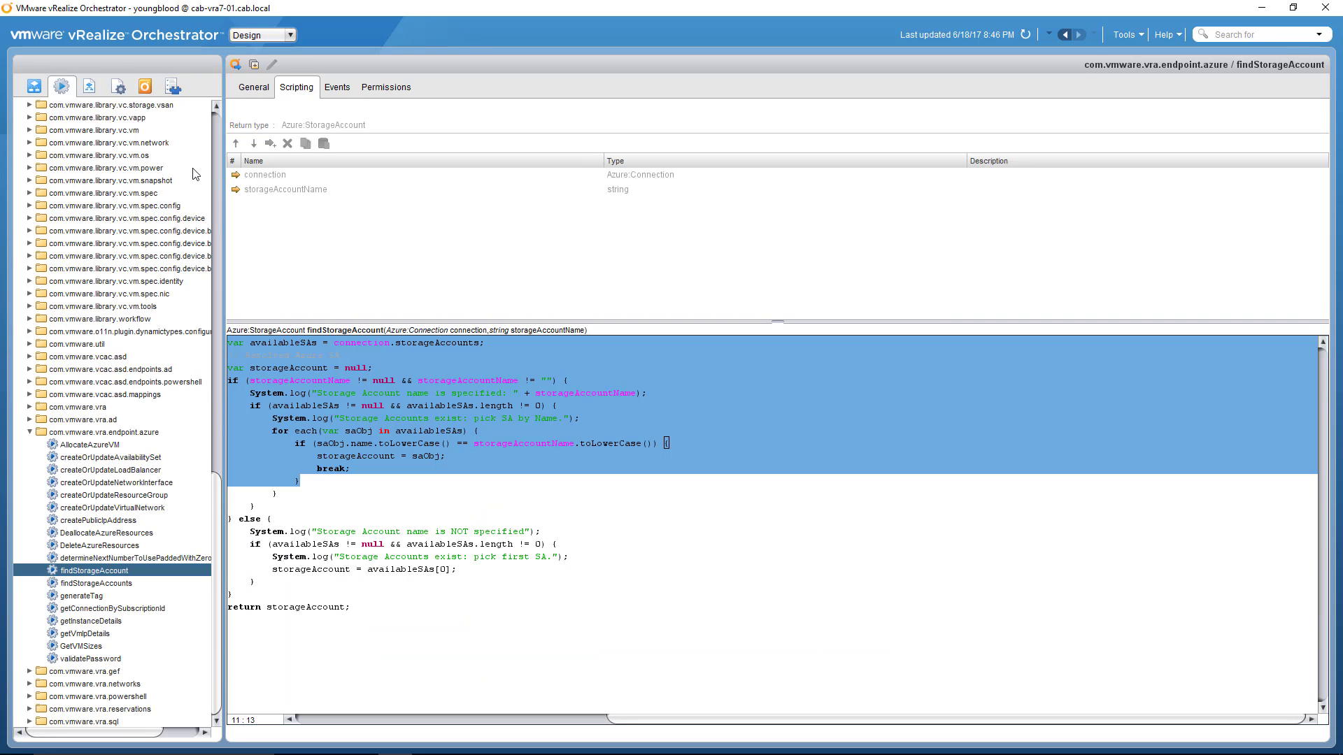
scroll(216, 178, up, 8)
click(116, 198)
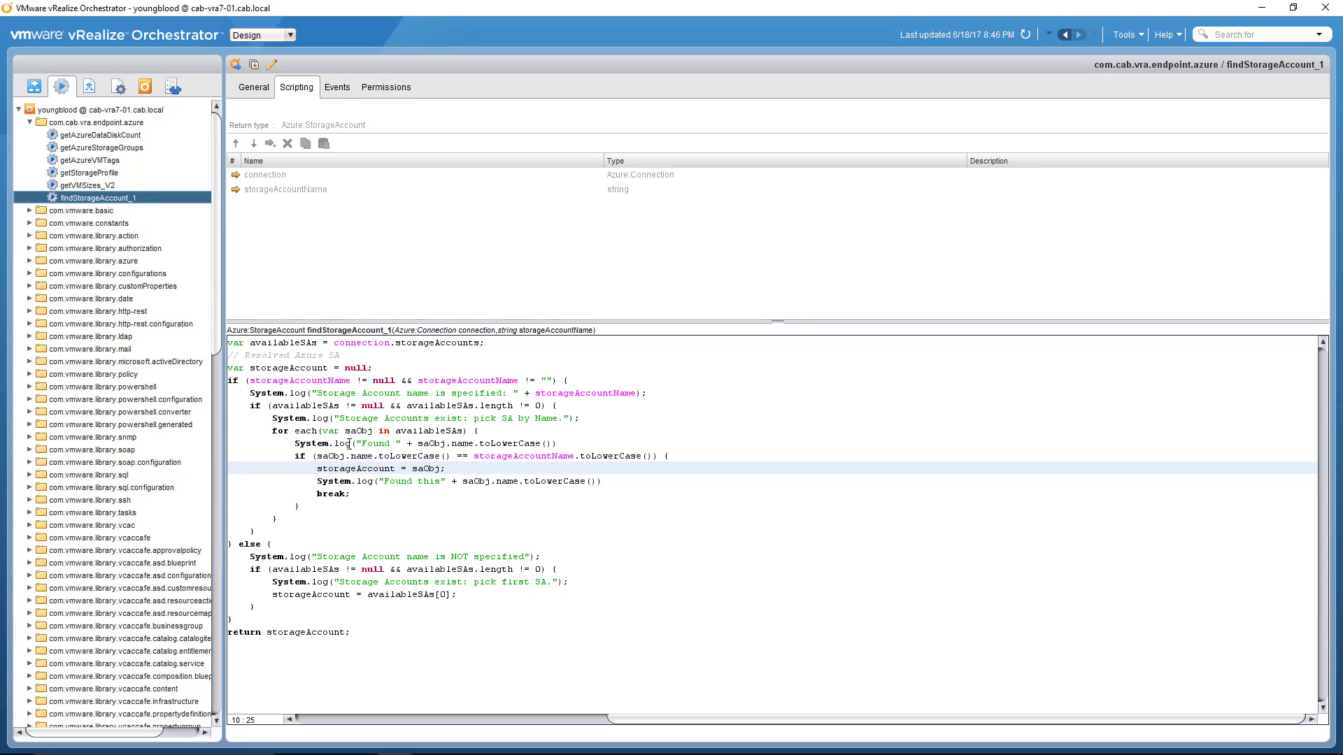
drag(351, 443, 419, 443)
drag(372, 481, 457, 482)
click(468, 481)
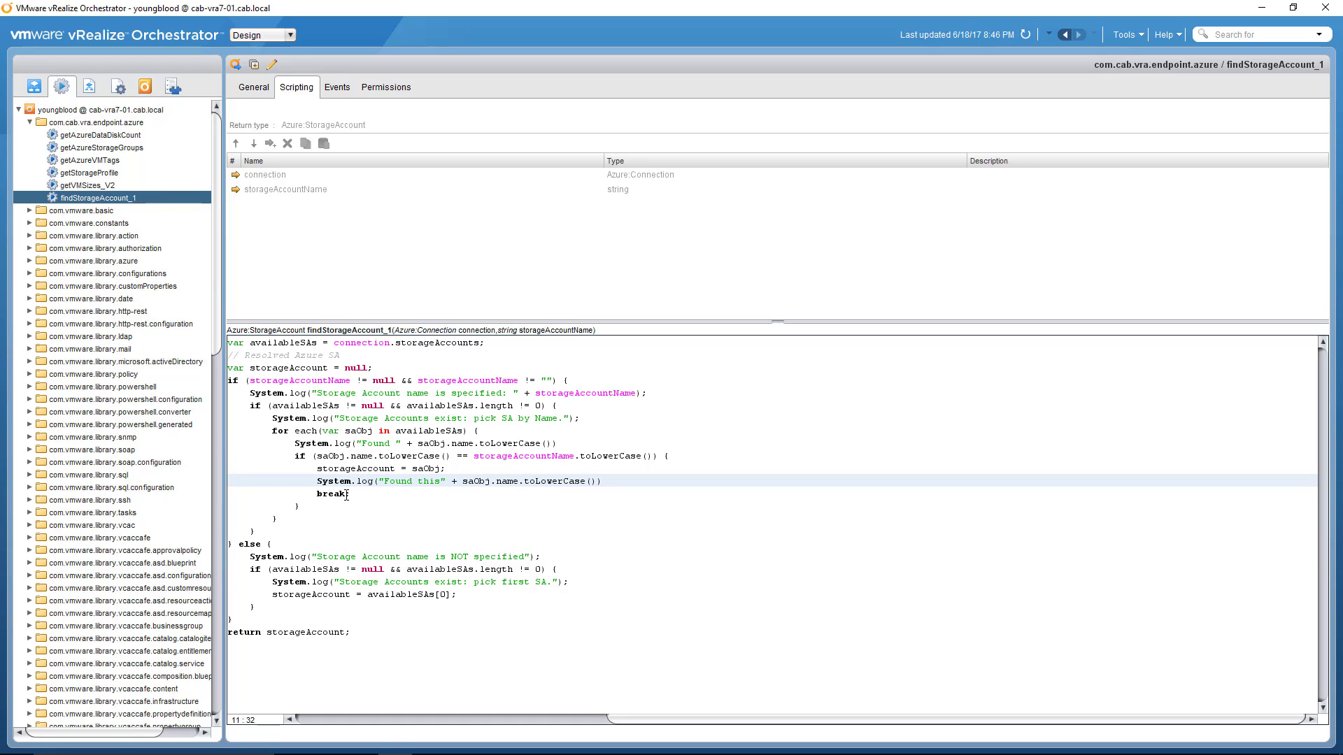
drag(318, 469, 447, 469)
click(448, 469)
triple_click(293, 632)
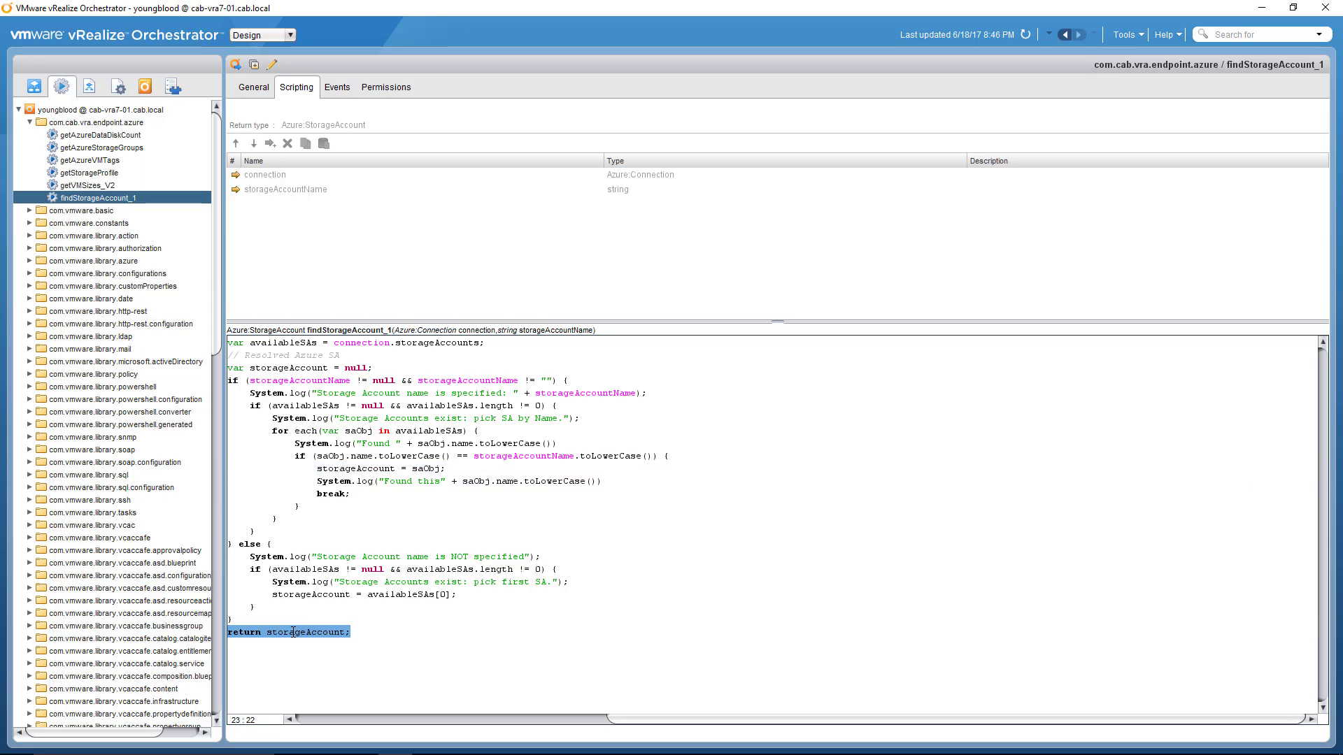
- Review the script and the input and output parameters of the Pull data from Azur element in the Add Azure Data Disk schema
click(33, 86)
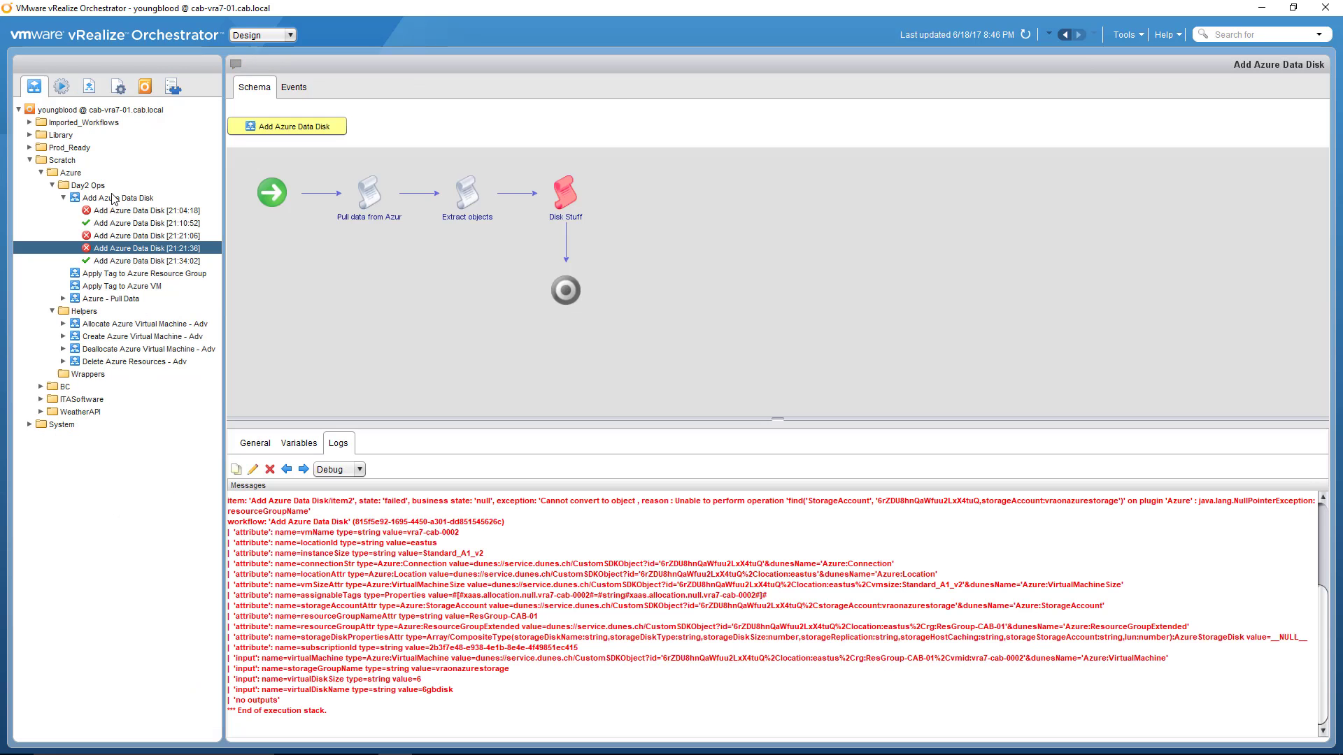
click(114, 199)
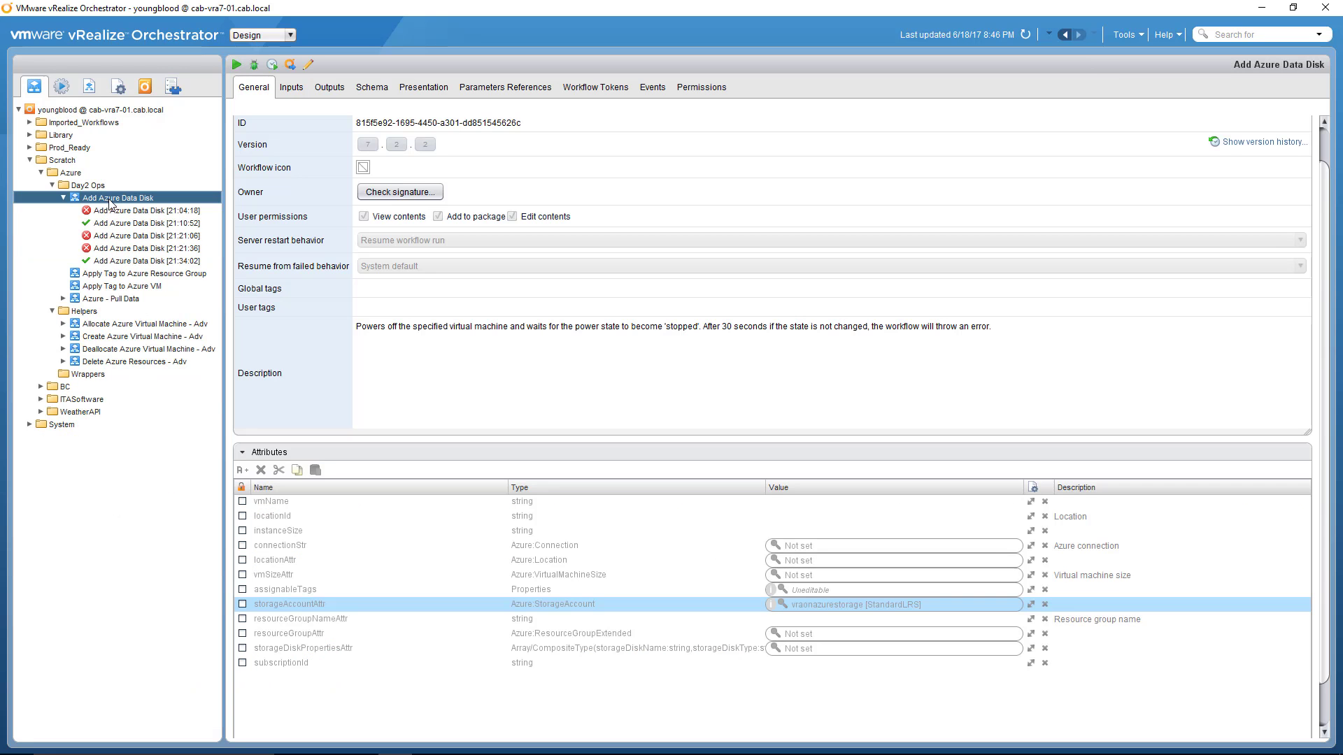
click(371, 87)
double_click(379, 340)
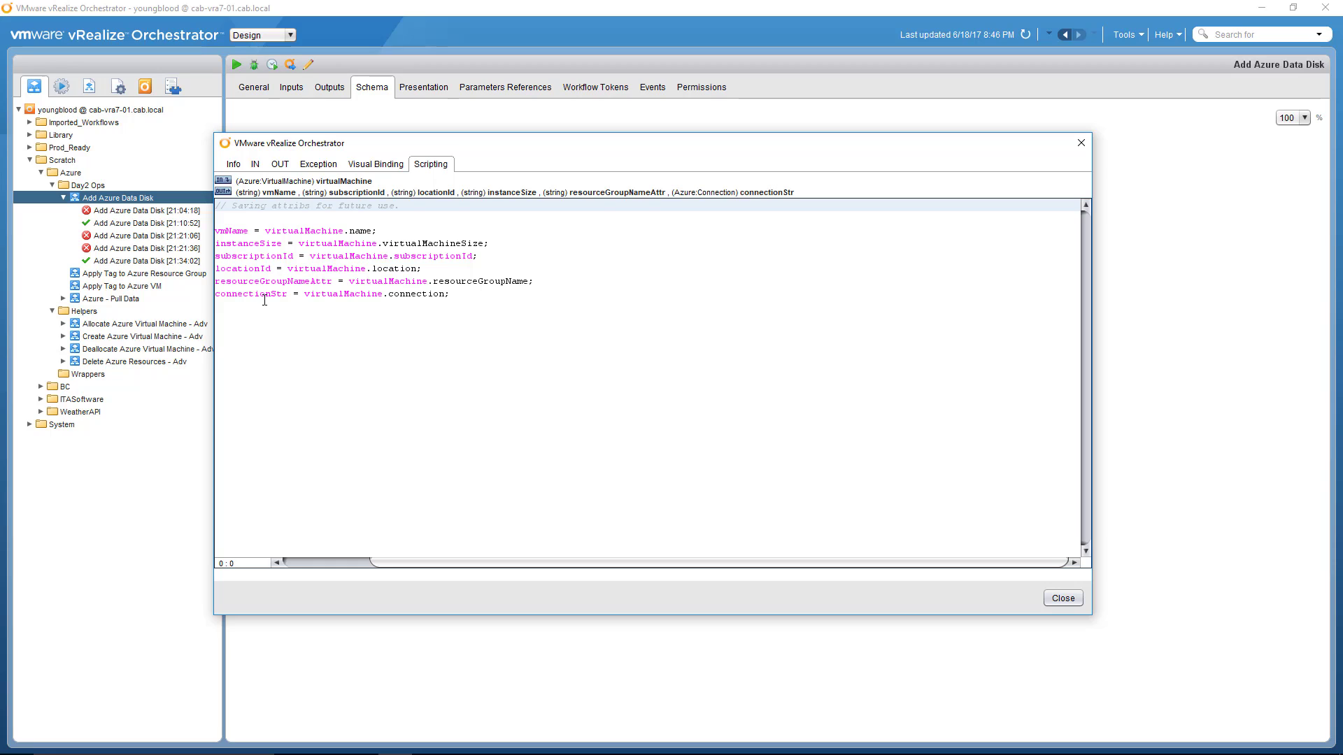
click(280, 163)
click(255, 164)
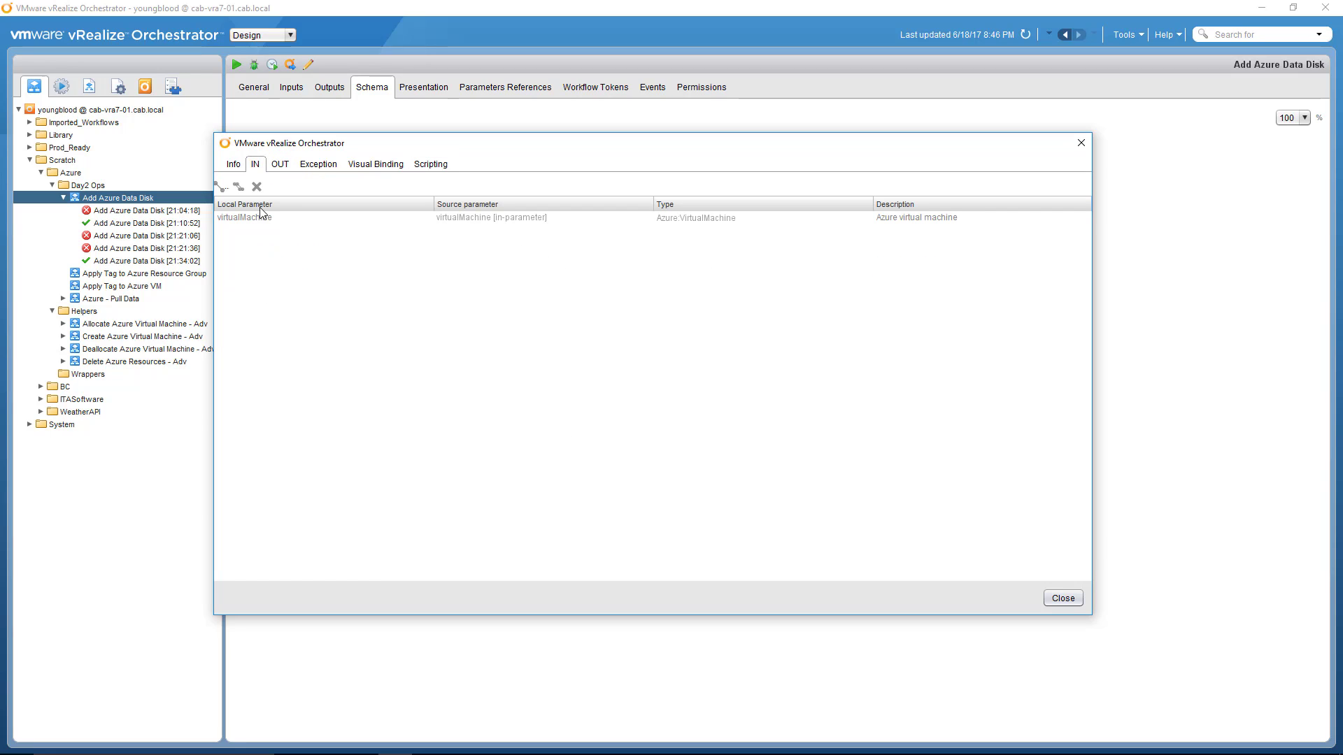
key(Escape)
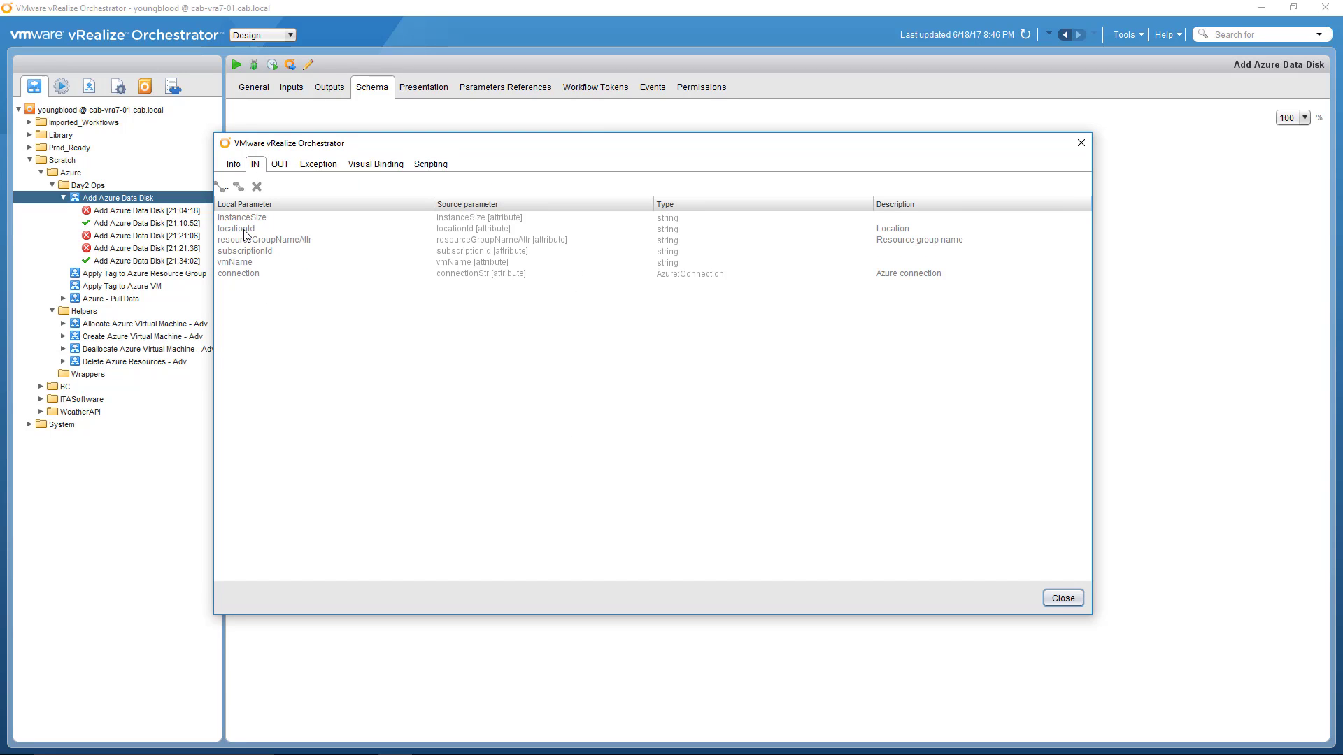
- Review the output parameters of the Extract objects element, then view the details of the Disk Stuff element
click(281, 164)
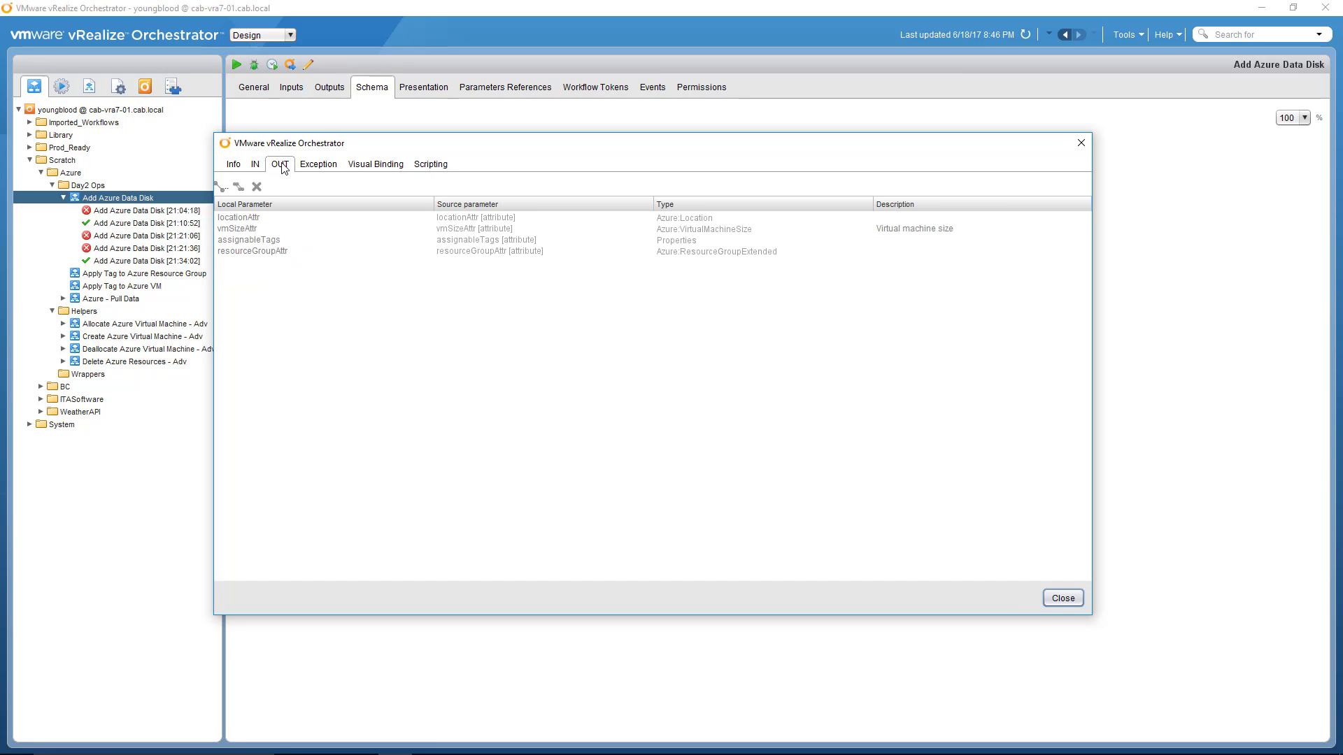
click(1053, 602)
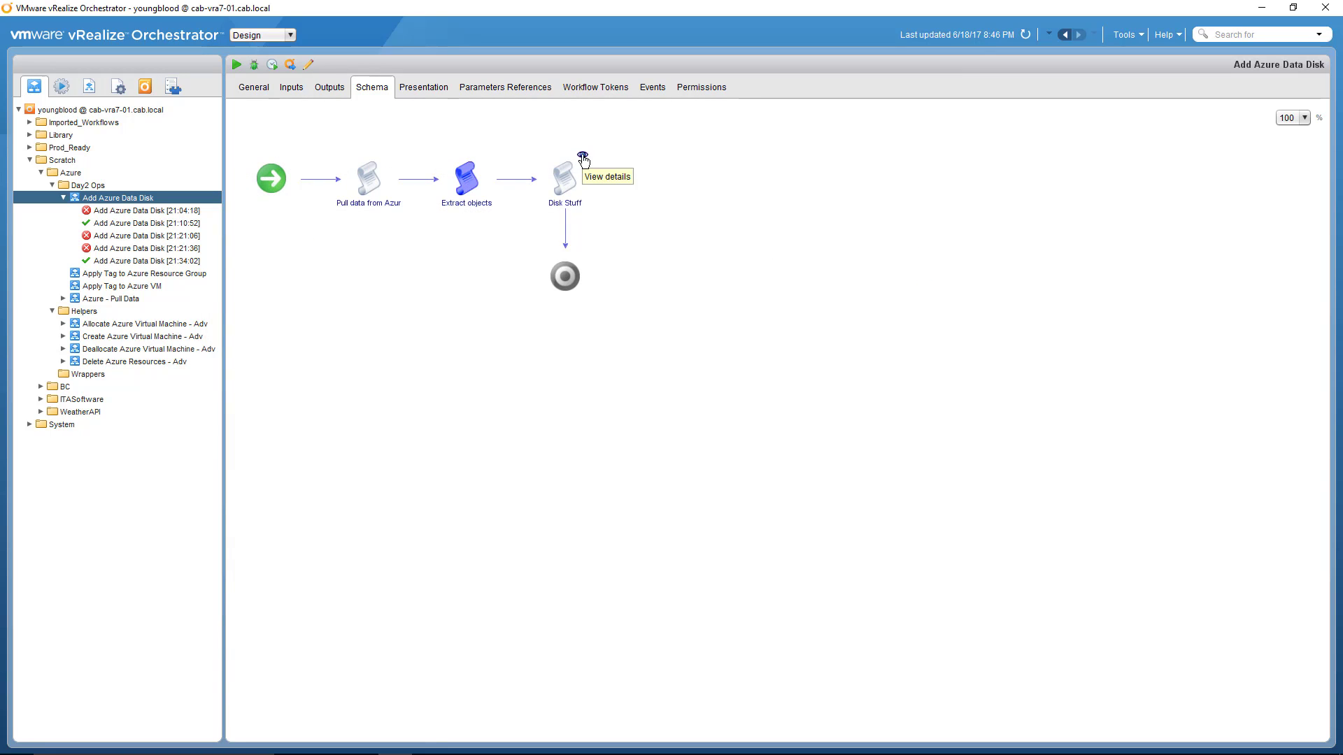
double_click(564, 176)
click(1059, 600)
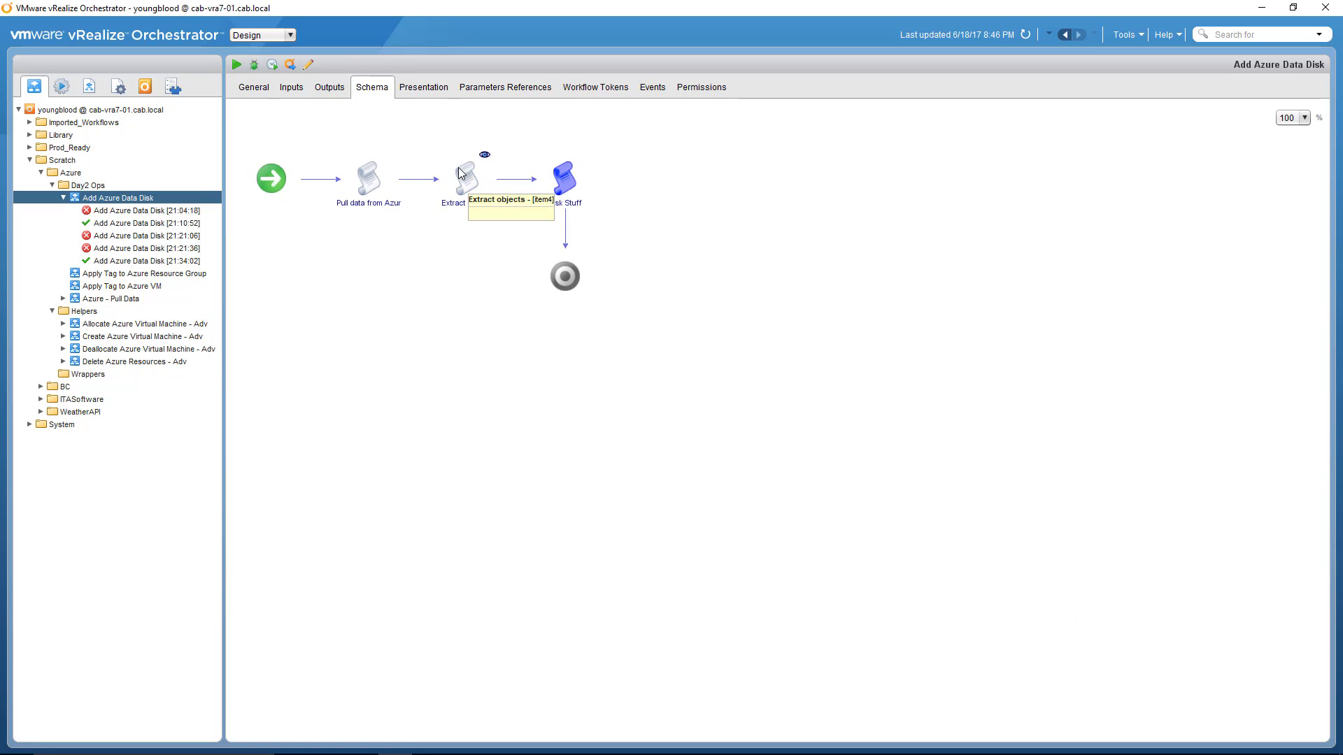
- Review the full script of the Extract objects element in the Add Azure Data Disk schema, then close its details
click(484, 154)
click(444, 166)
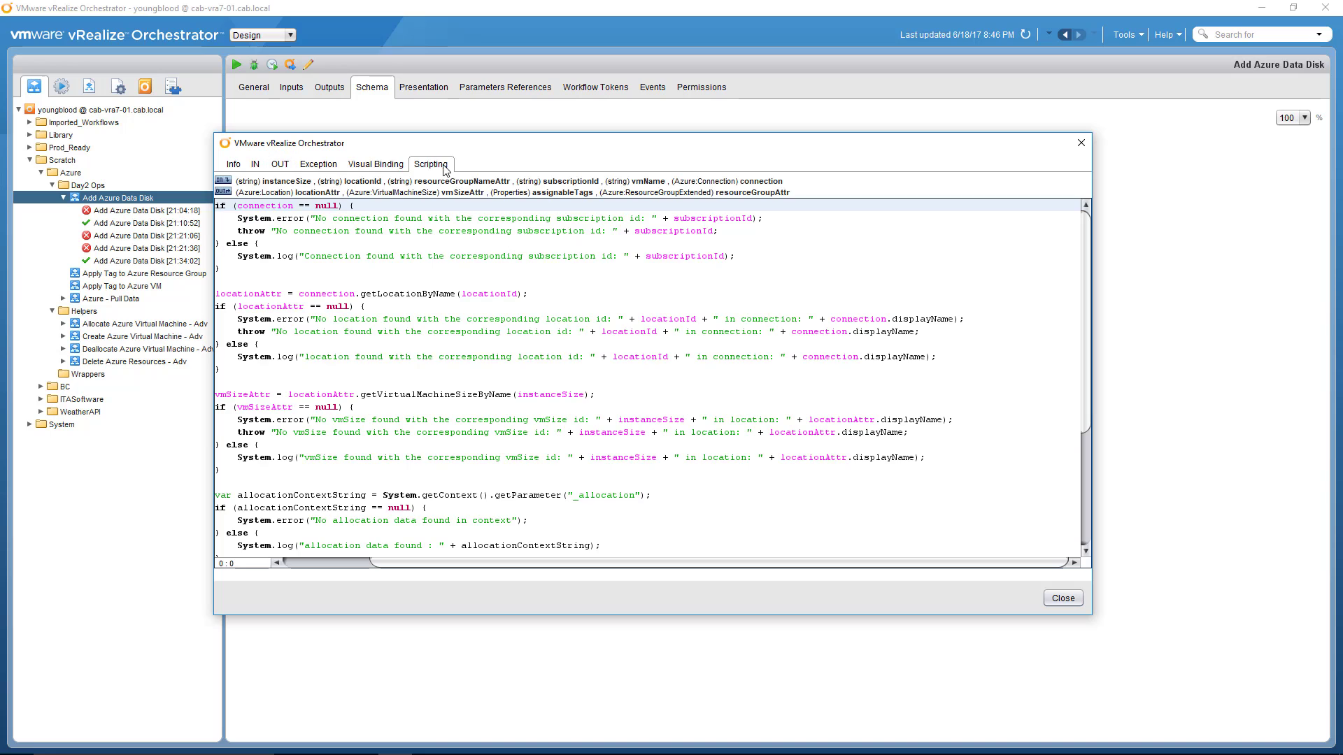
scroll(598, 431, down, 5)
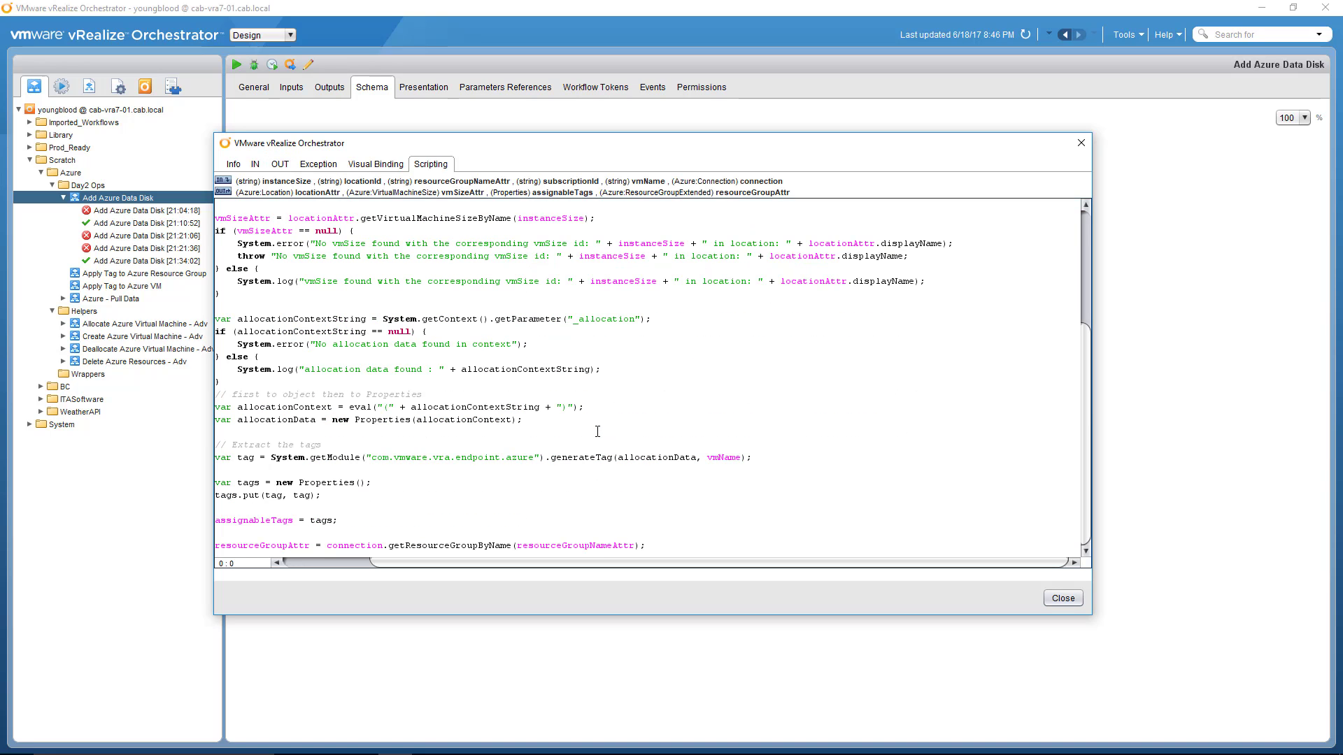
scroll(598, 431, up, 5)
click(1063, 599)
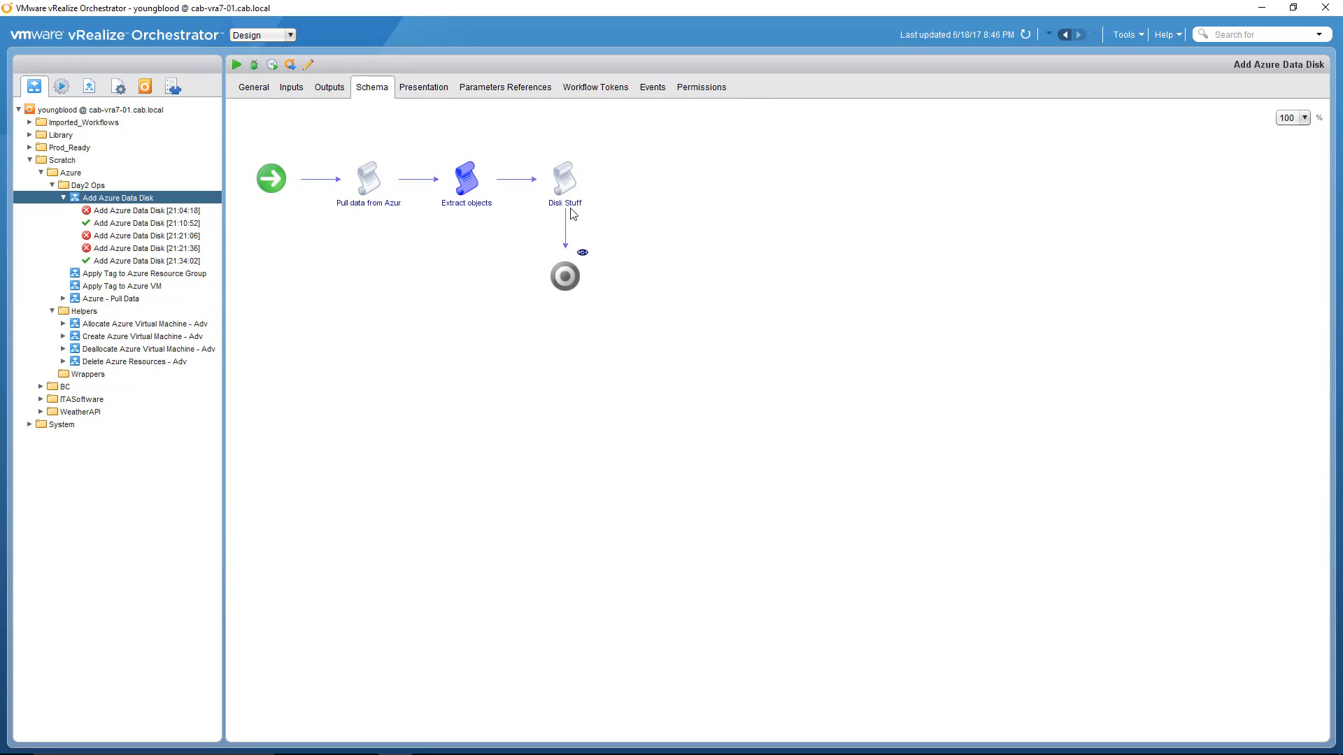
- Review the Disk Stuff element's script from the storageDisk properties through the createStorageDisk and maintainStorageDisk functions, then close its details
click(582, 157)
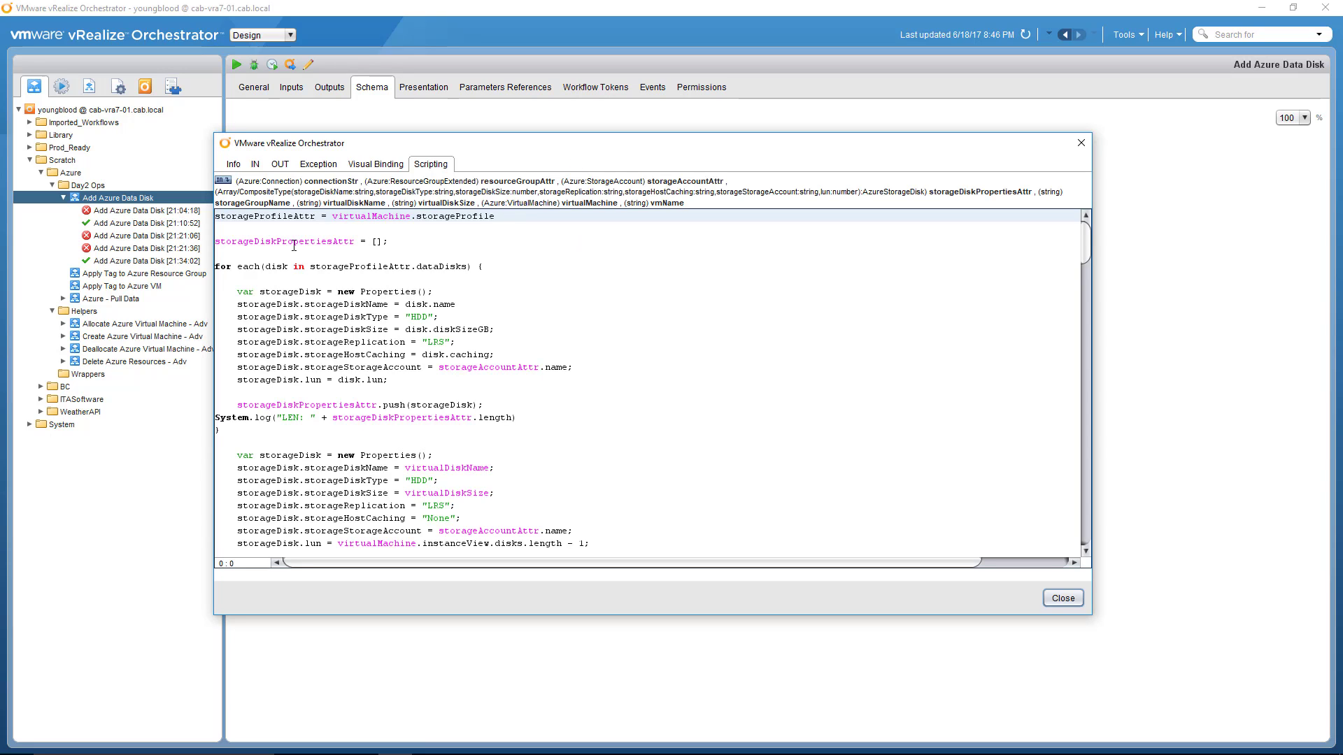
drag(262, 257, 421, 474)
click(421, 481)
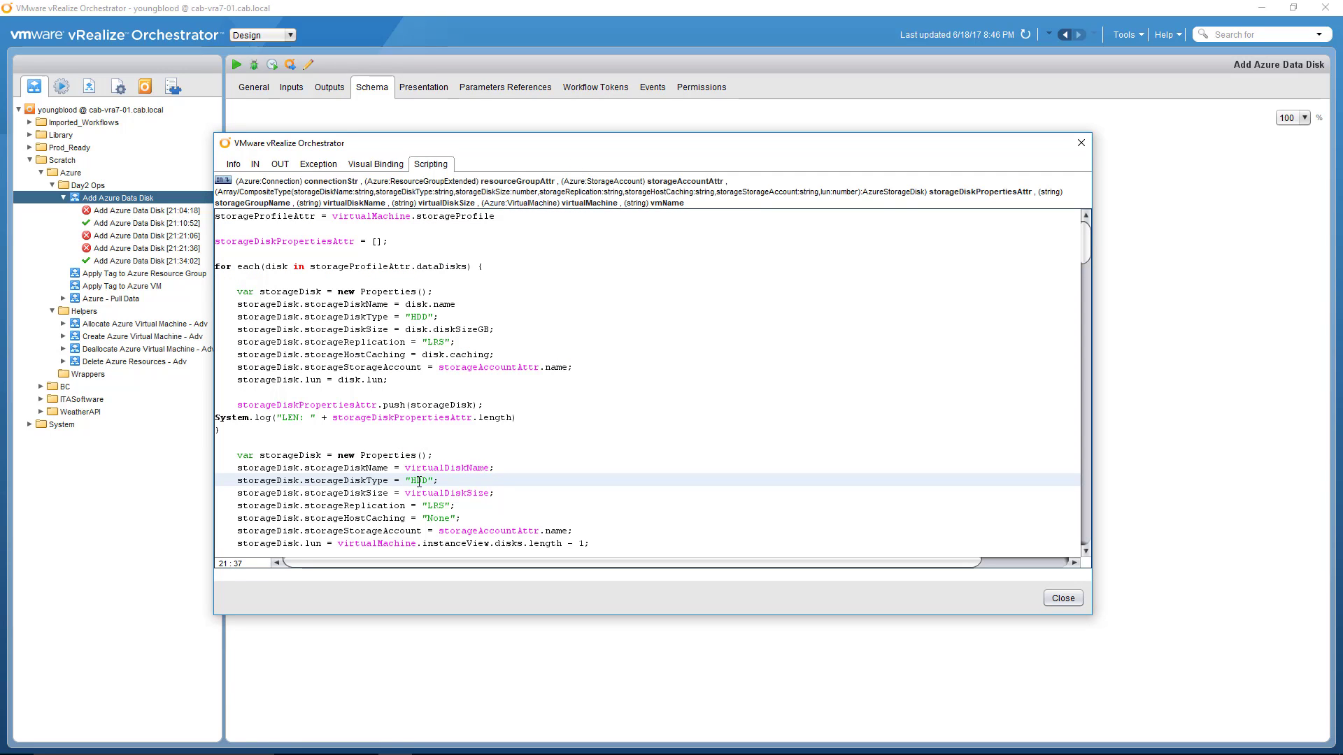
scroll(420, 481, down, 15)
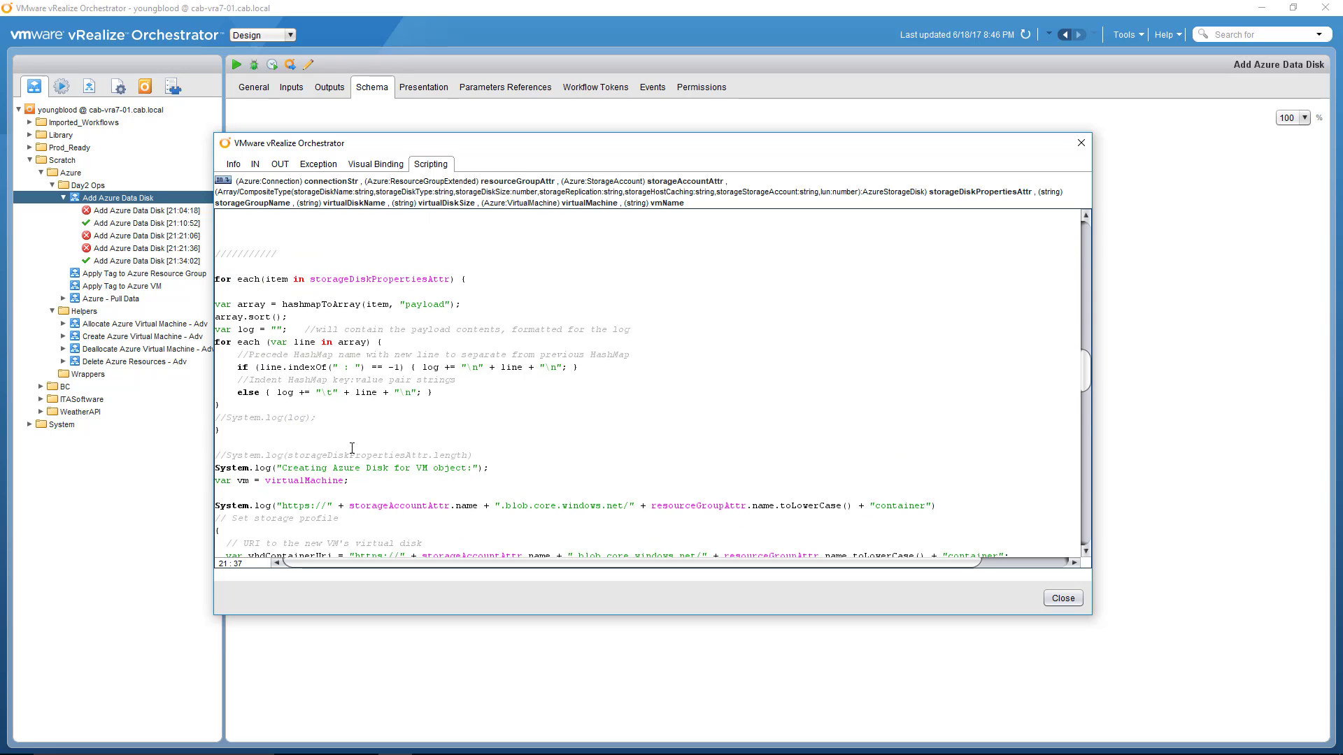
scroll(351, 447, down, 7)
scroll(352, 448, down, 15)
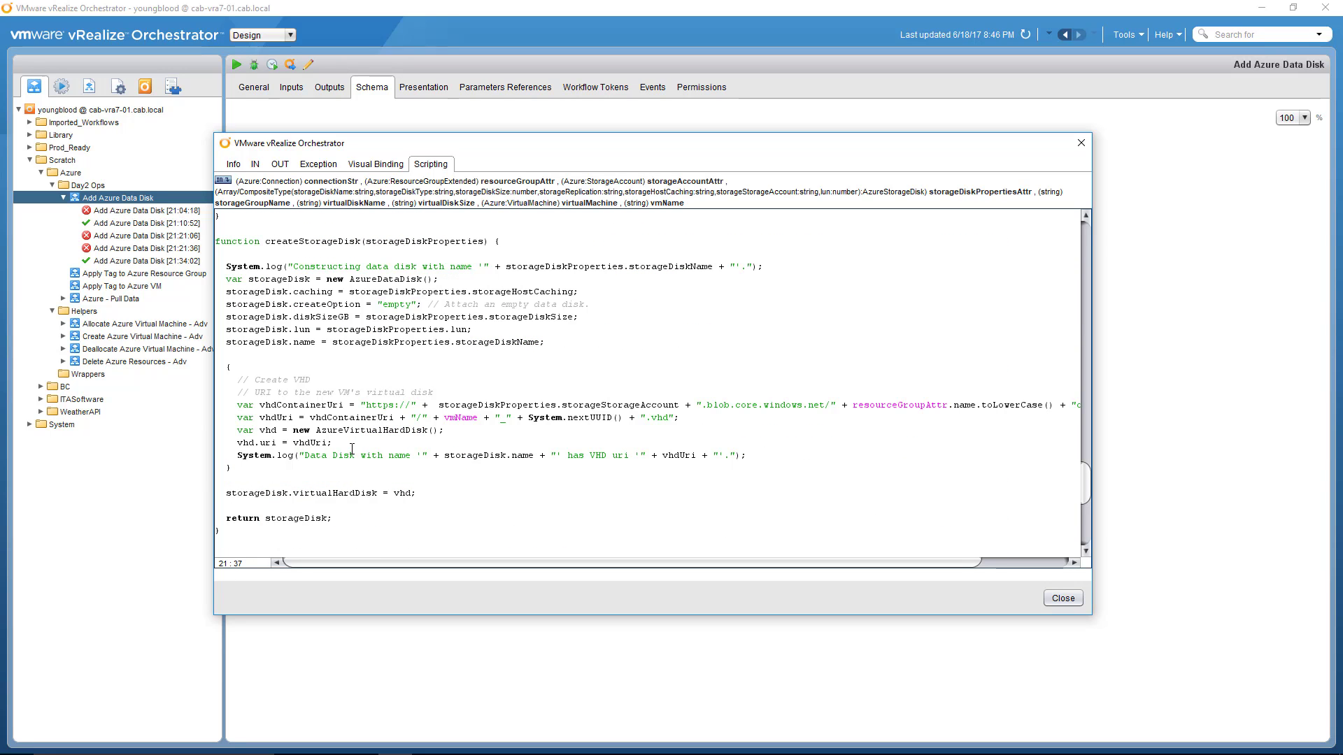
scroll(352, 448, down, 9)
scroll(352, 447, up, 6)
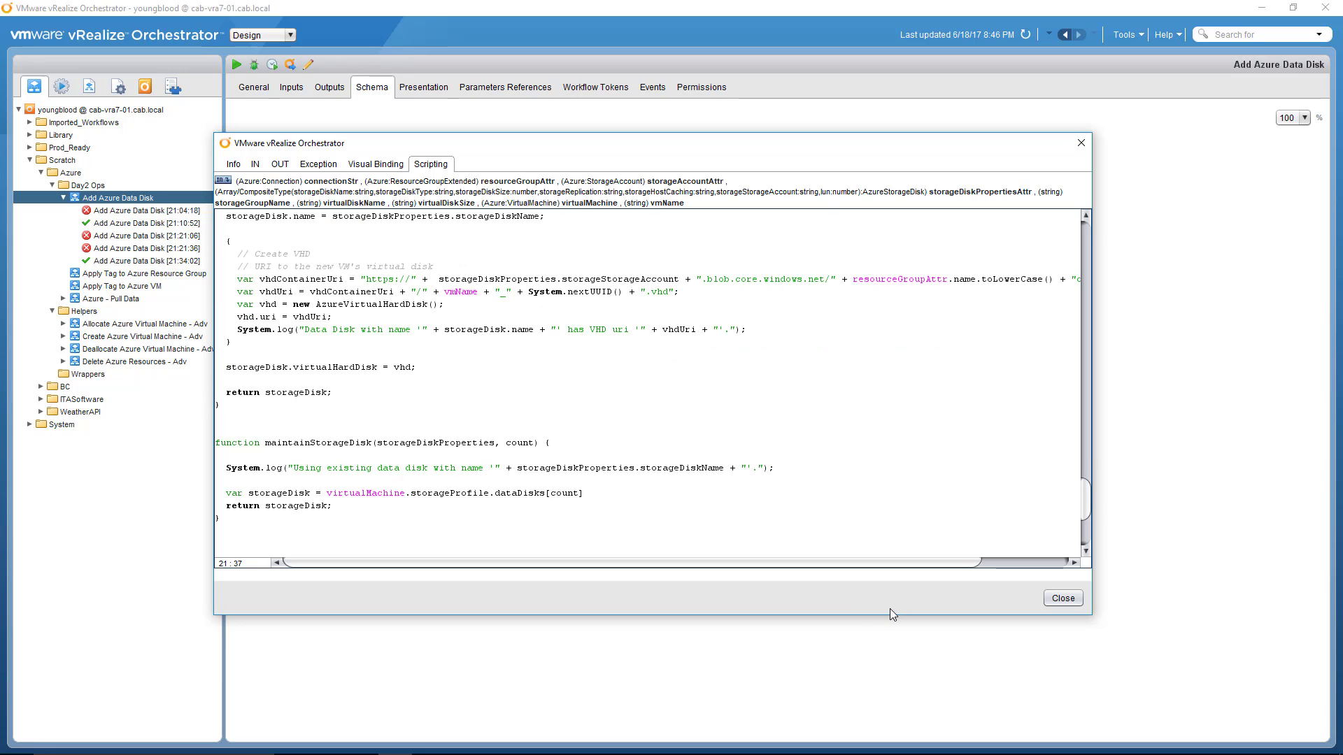
key(Escape)
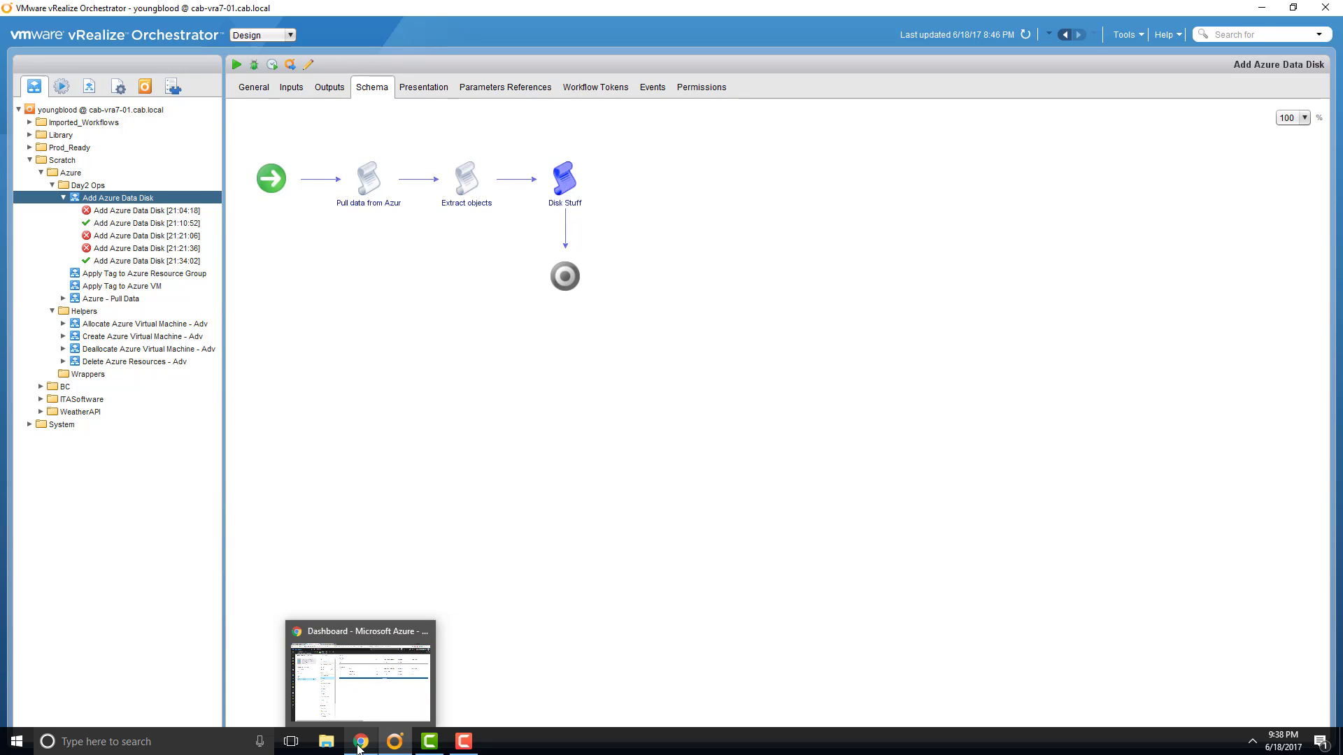
- Switch to vRealize Automation in Chrome and open the form of the Add Azure Data Disk resource action
click(359, 747)
click(300, 96)
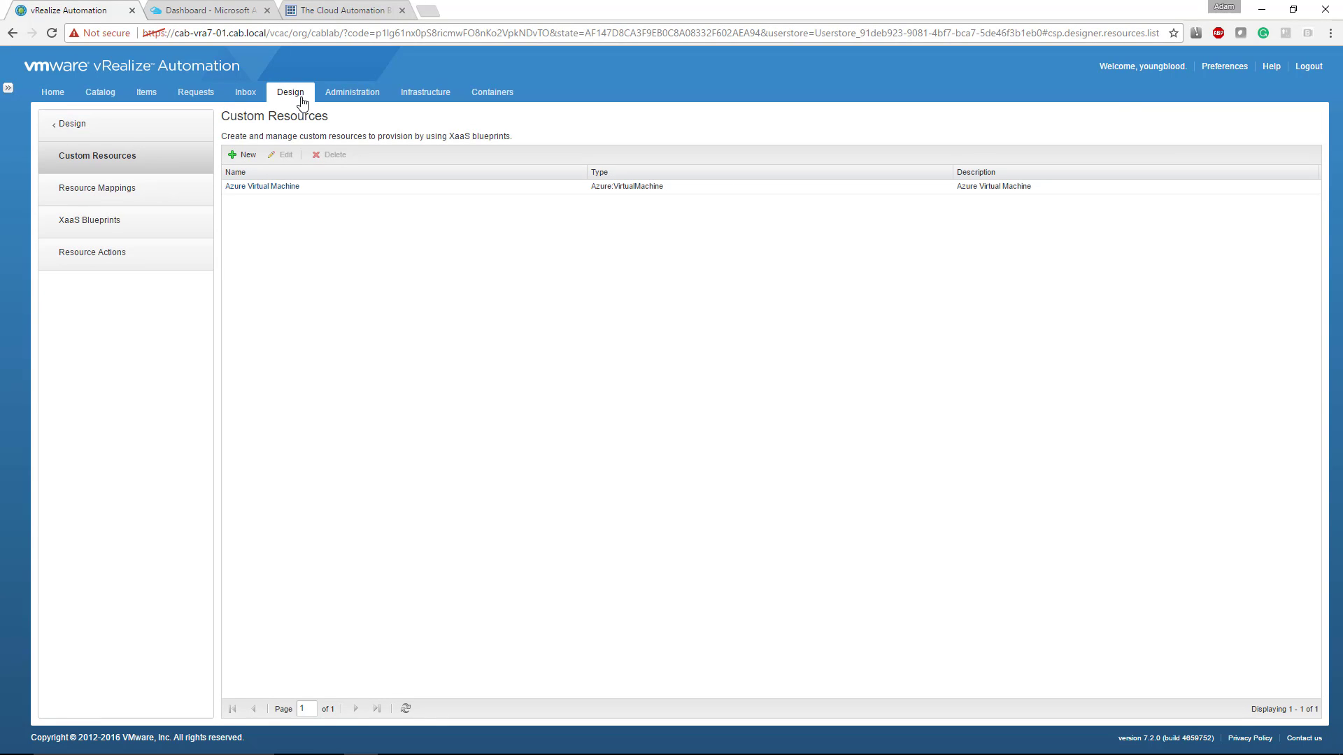
click(132, 126)
click(140, 189)
click(155, 254)
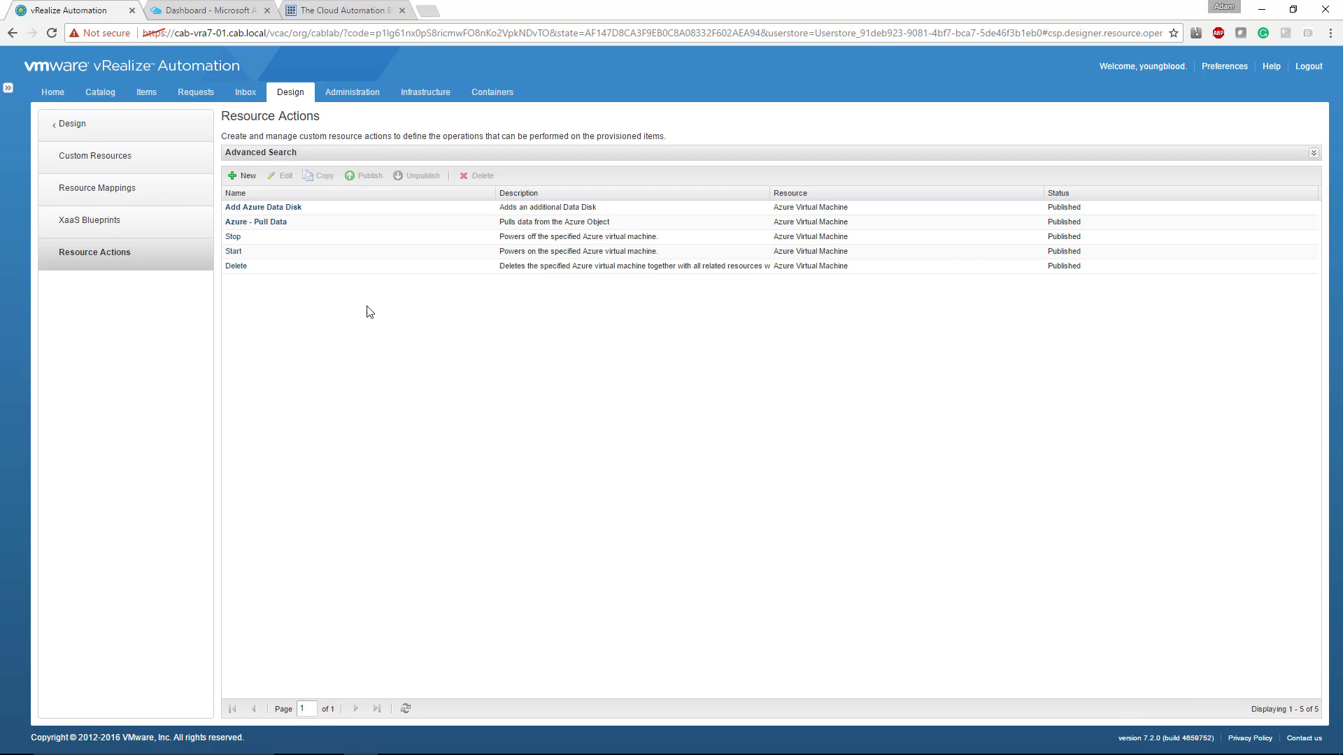
click(281, 209)
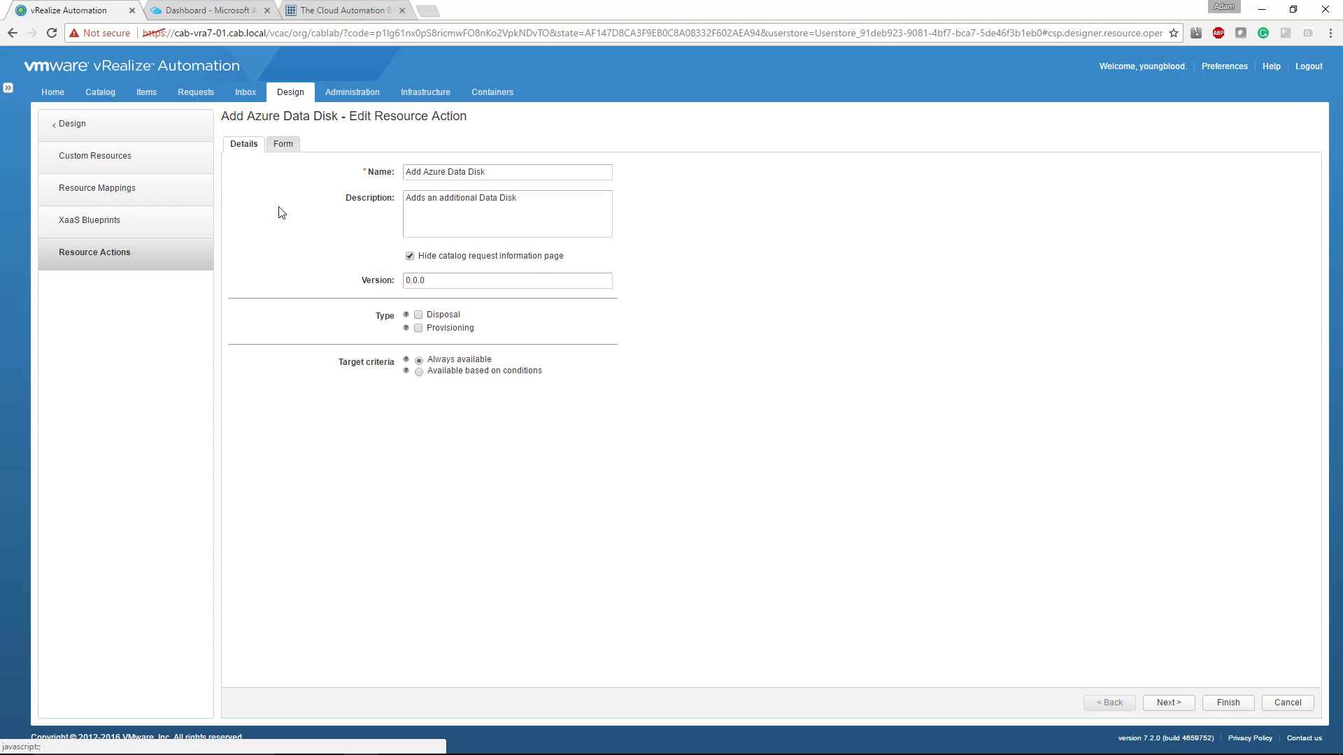
click(282, 145)
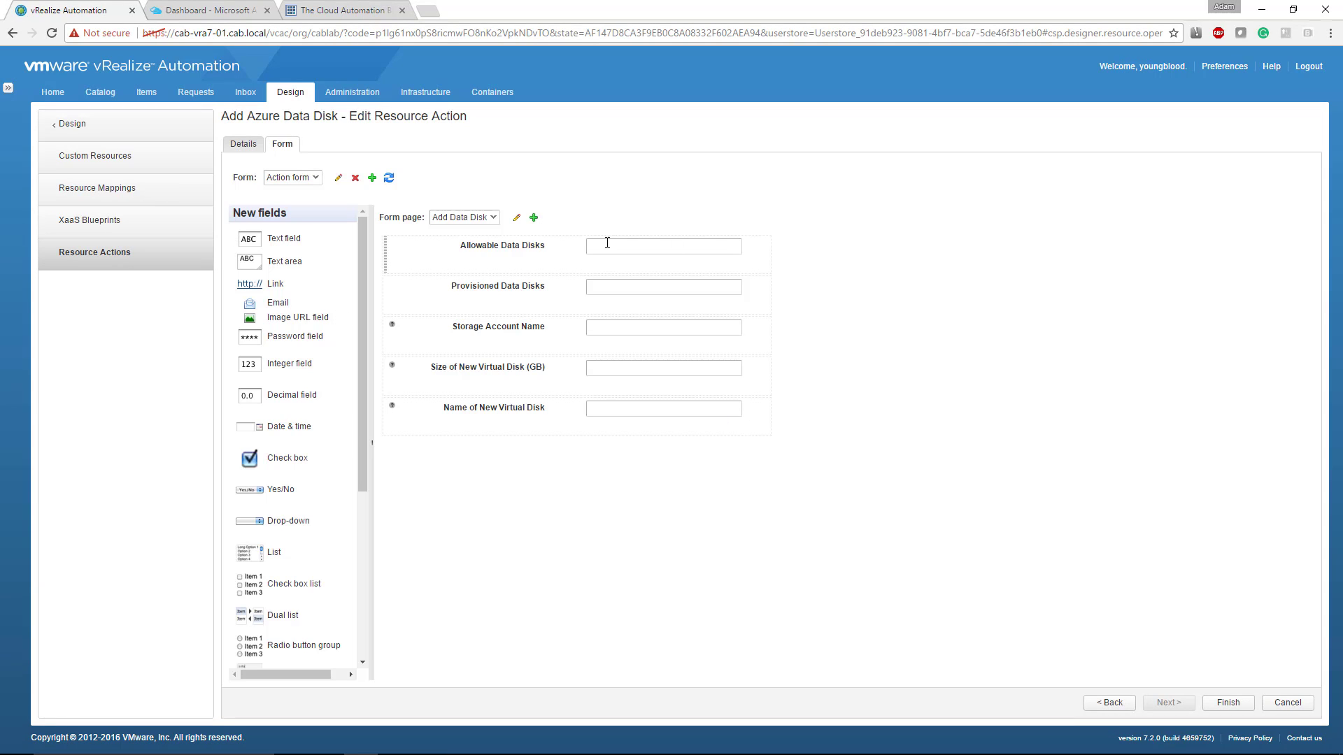
- Inspect the constraints of the Allowable Data Disks field and the field value definition behind its value
click(547, 248)
click(1156, 219)
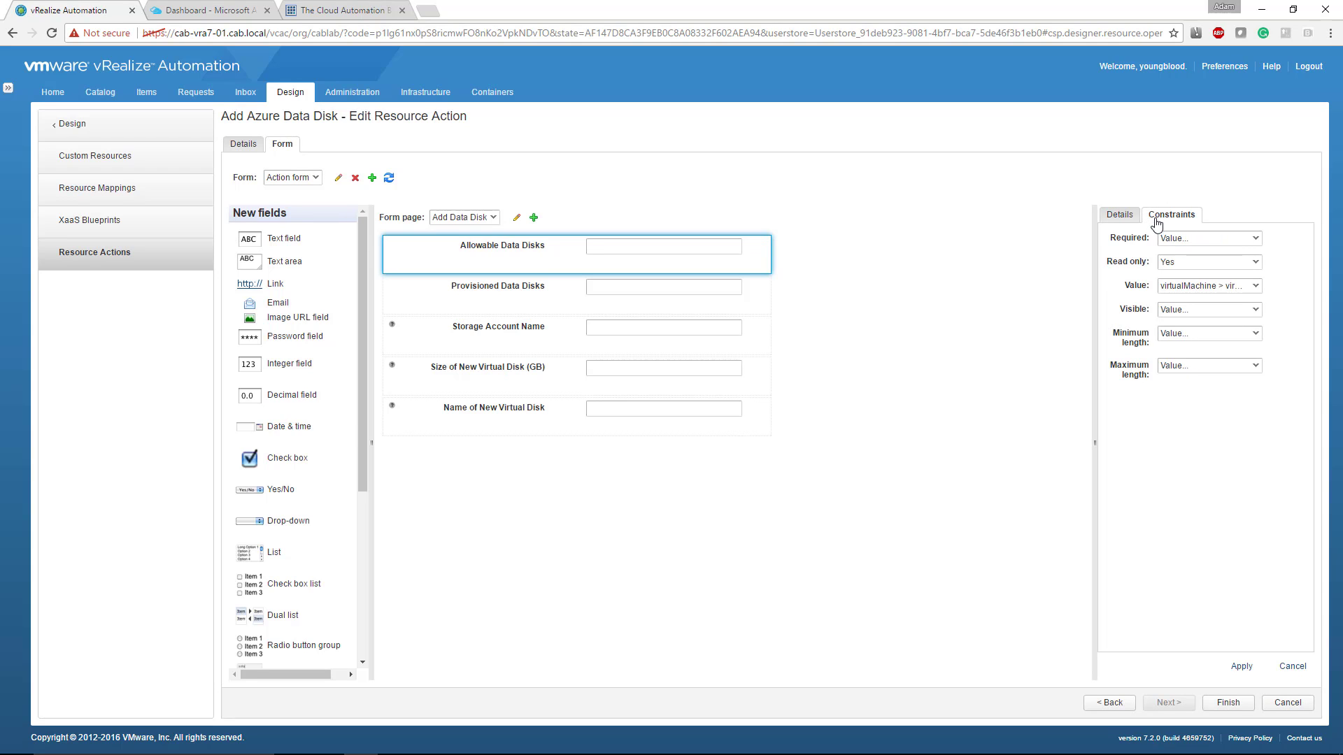
click(1208, 289)
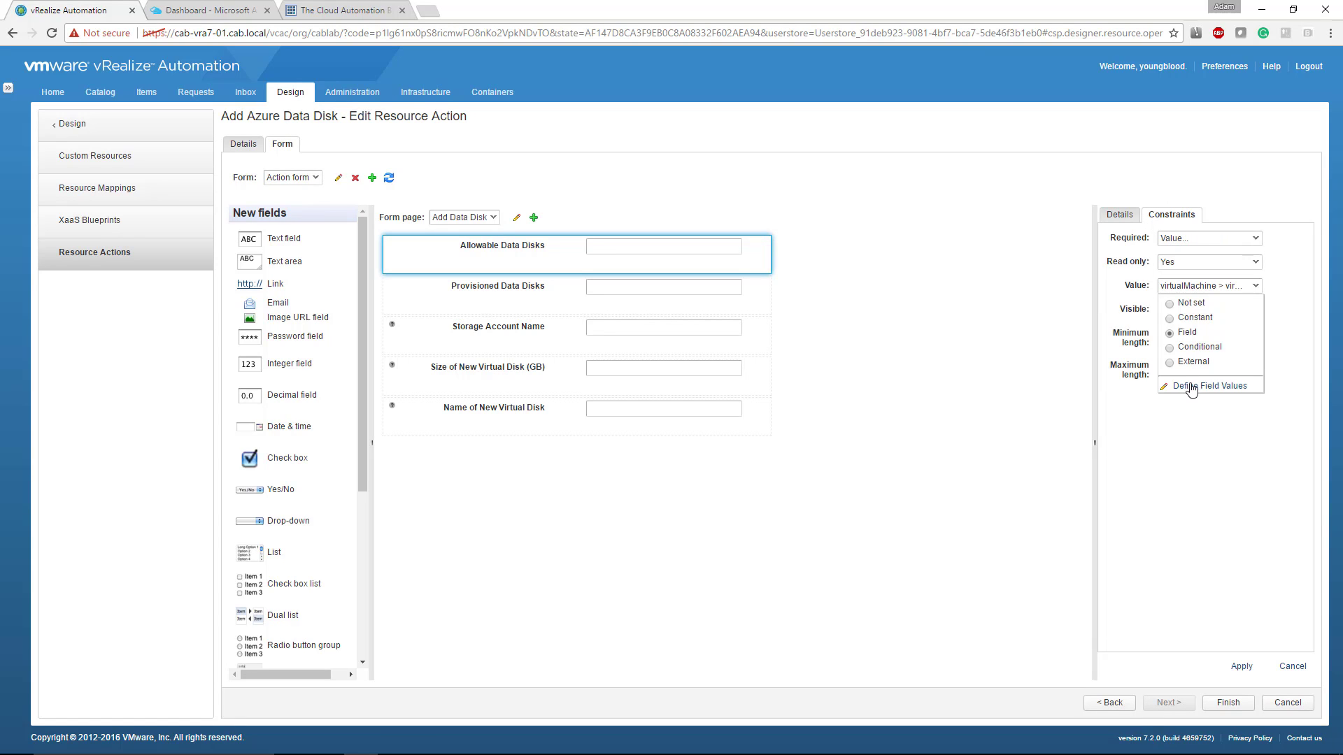
click(1197, 386)
click(876, 511)
- Inspect the constraints of the Provisioned Data Disks field and the external action and input mapping that supply its value
click(637, 298)
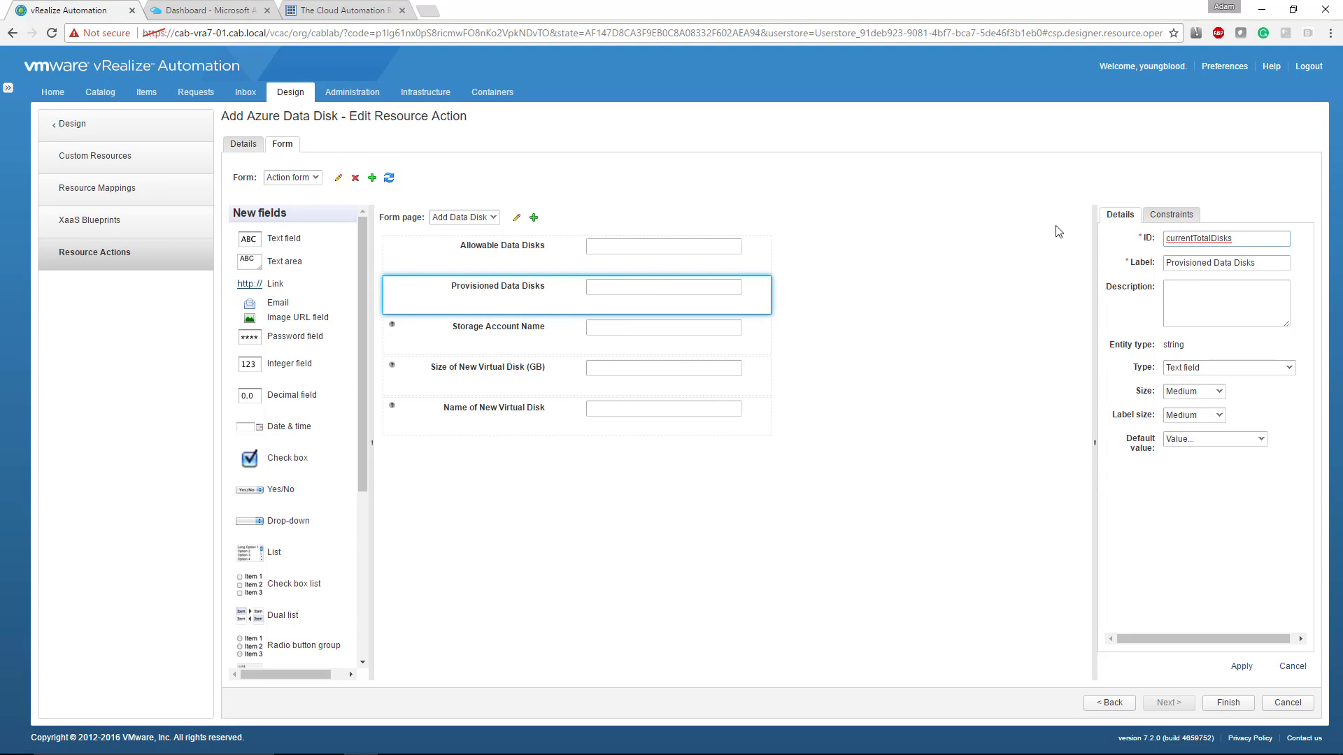
click(1167, 215)
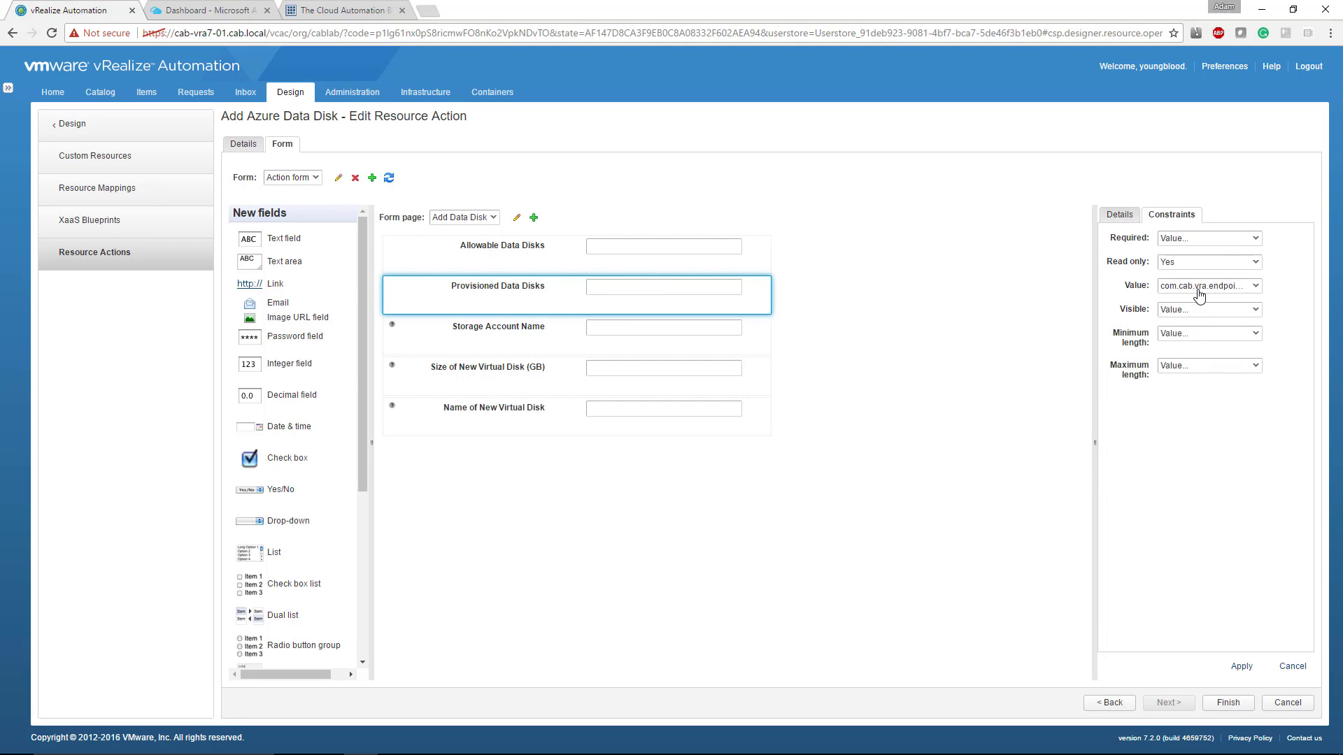
click(1197, 287)
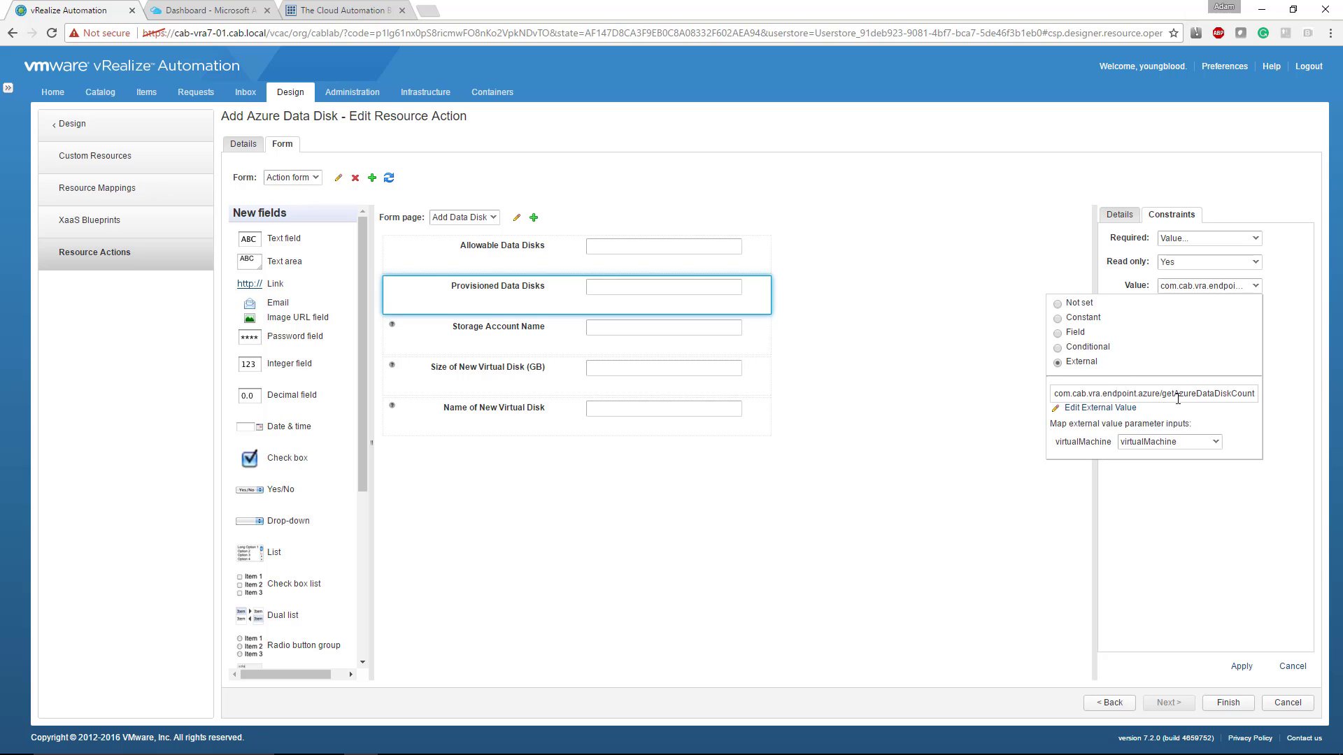